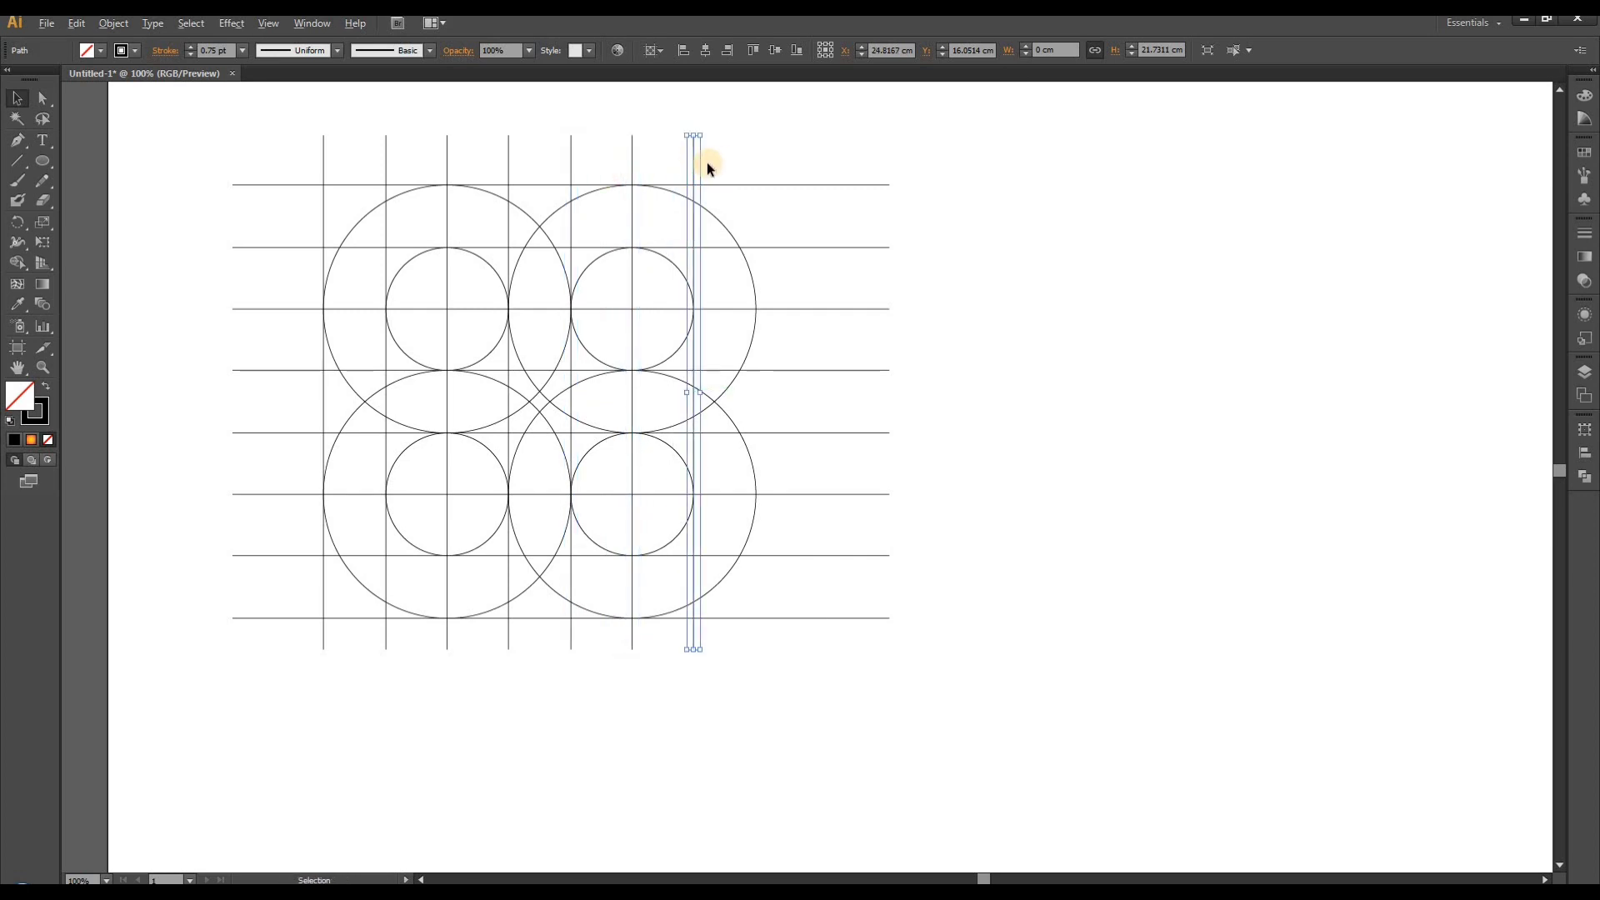
- Copy the selected vertical grid line to the rightmost edge of the large circles
scroll(707, 162, up, 1)
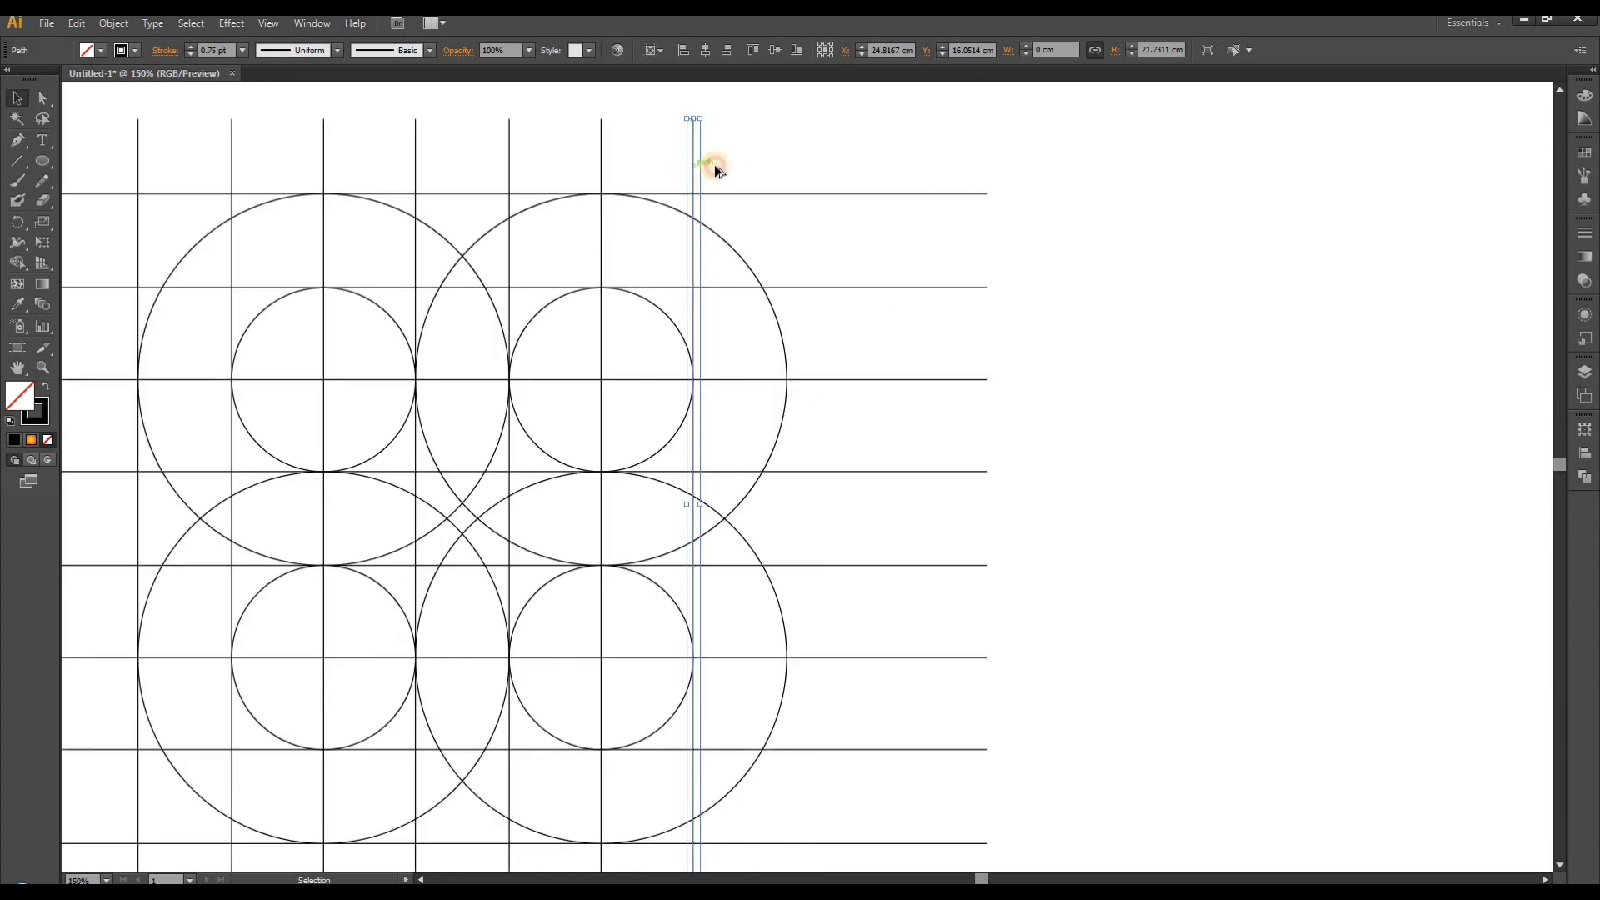
drag(715, 170, 786, 160)
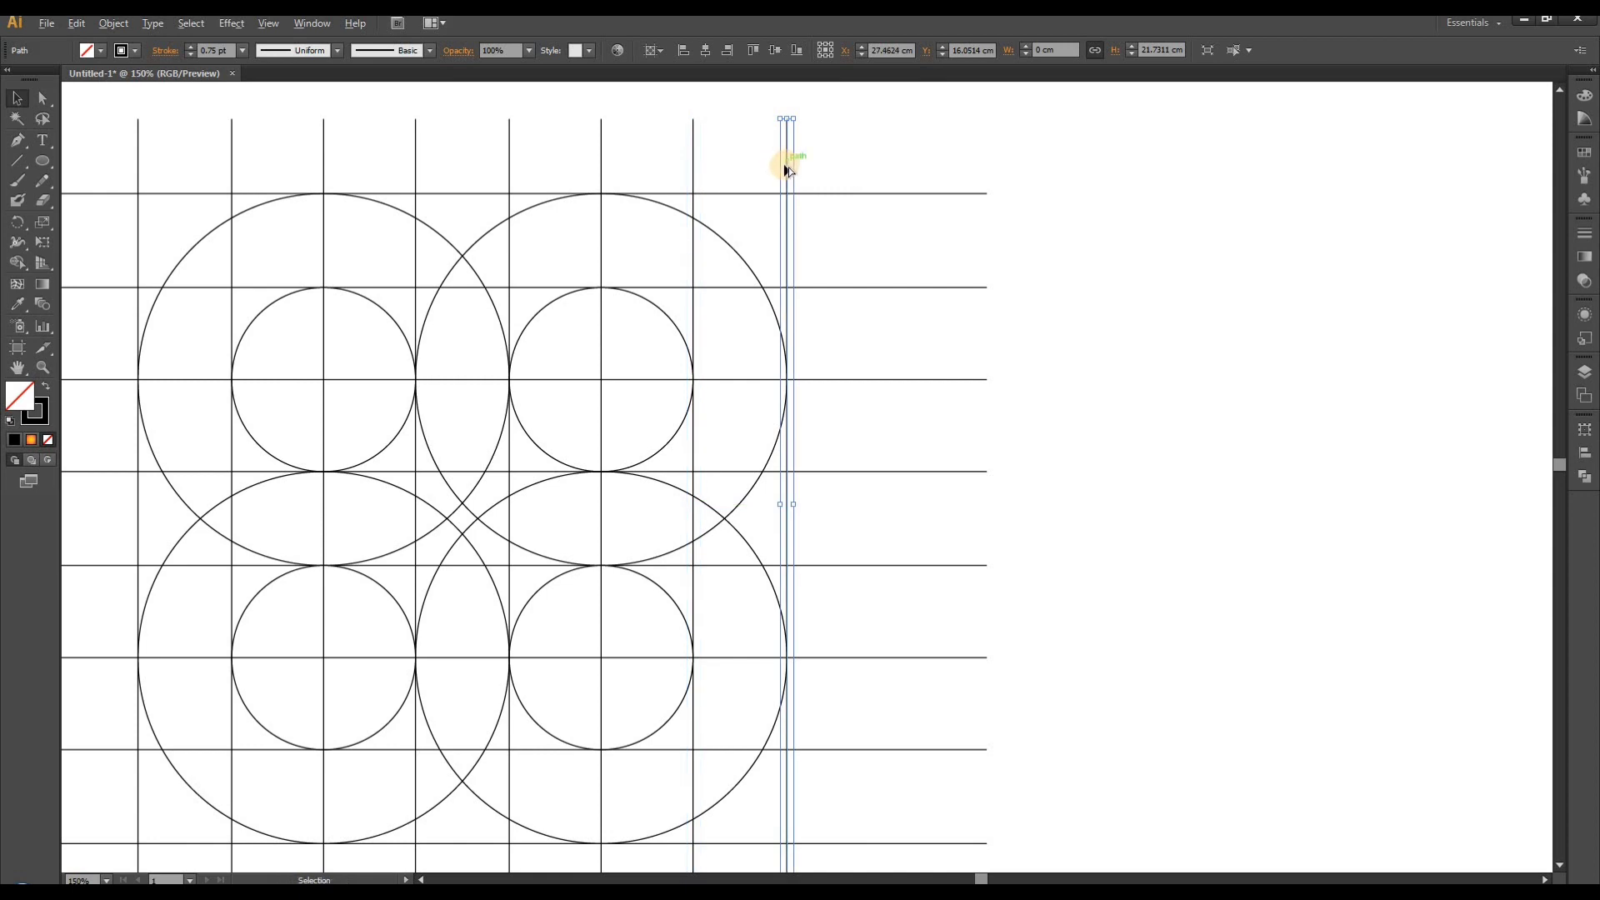
- Select the whole grid of circles and lines and scale it down to about 20.76 × 16.23 cm
scroll(788, 167, down, 2)
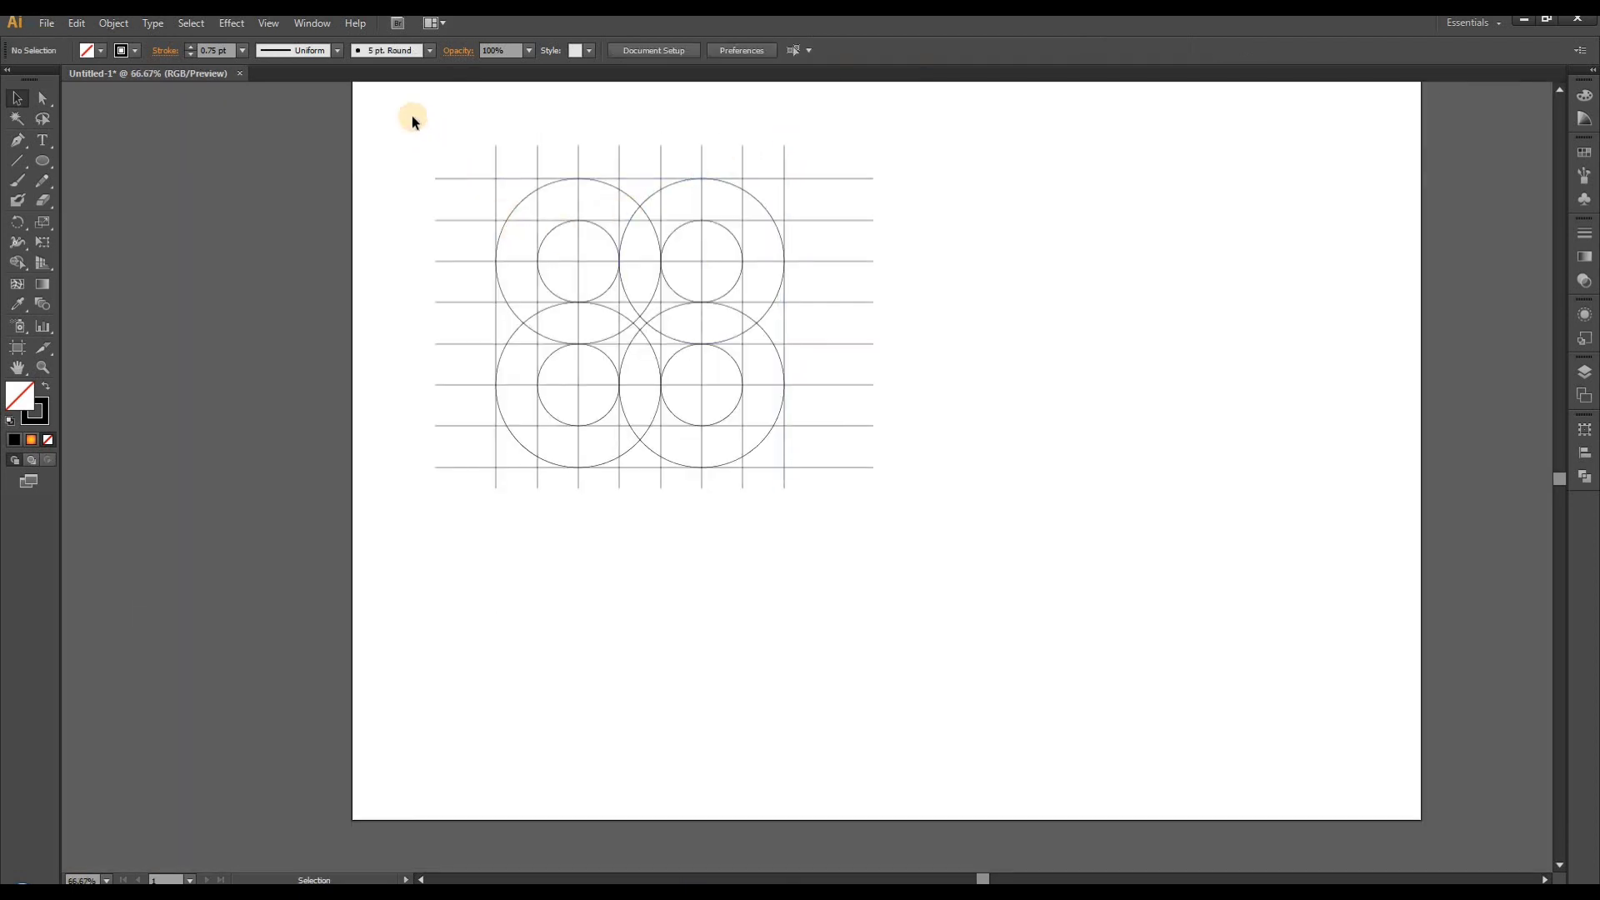
drag(411, 115, 912, 213)
drag(875, 154, 819, 198)
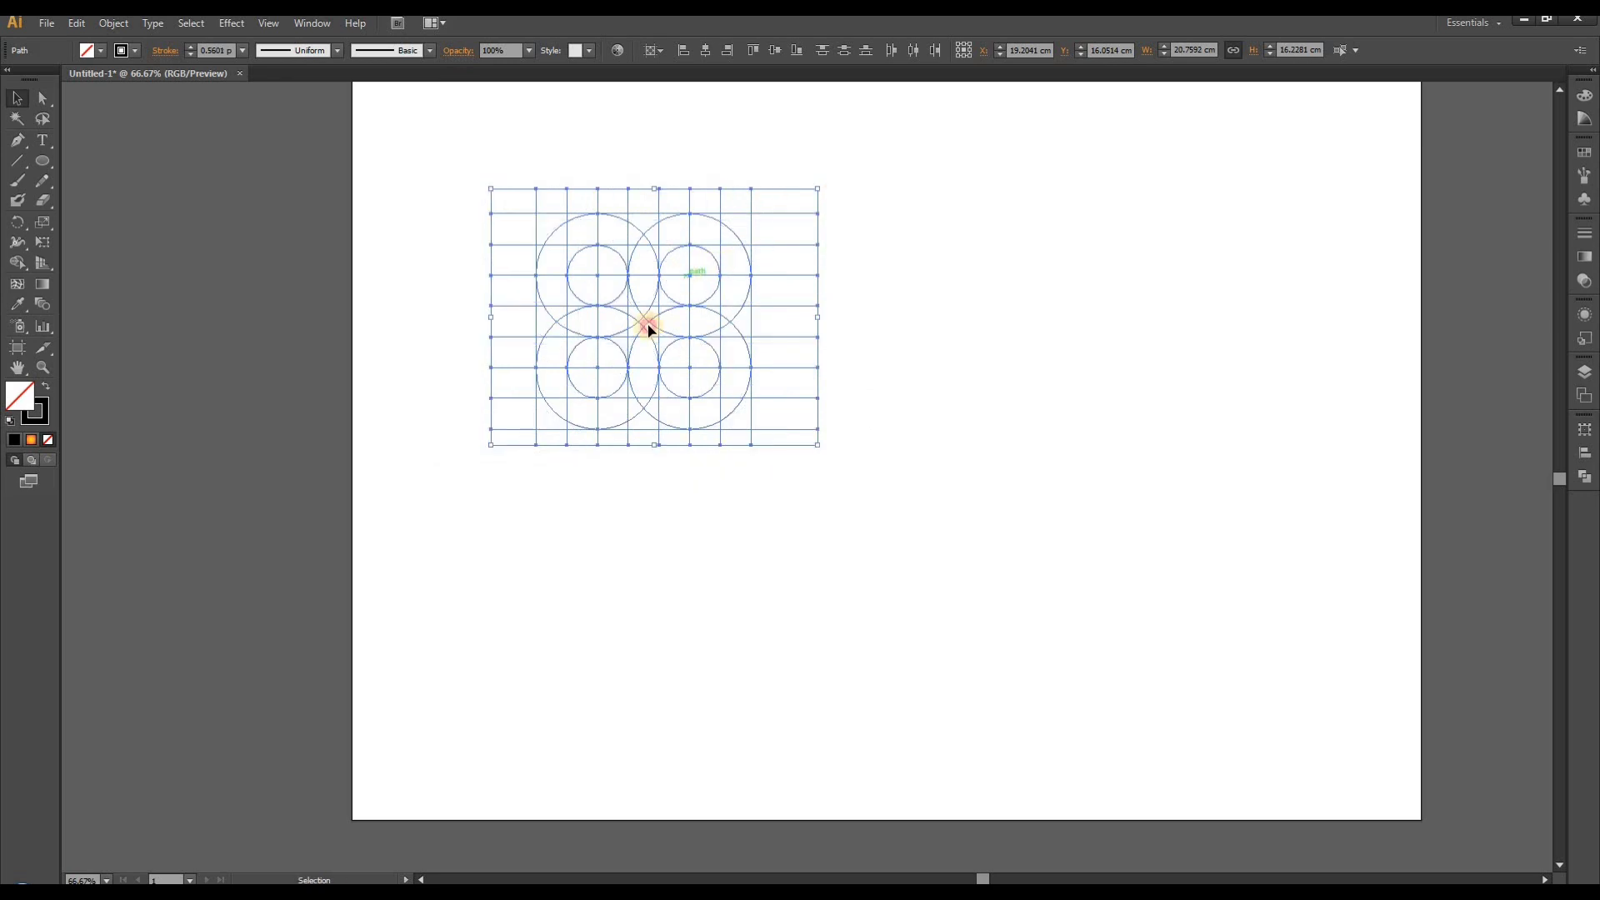
- Duplicate the scaled grid horizontally and repeat the duplication to get three evenly spaced grids in a row
drag(650, 330, 918, 355)
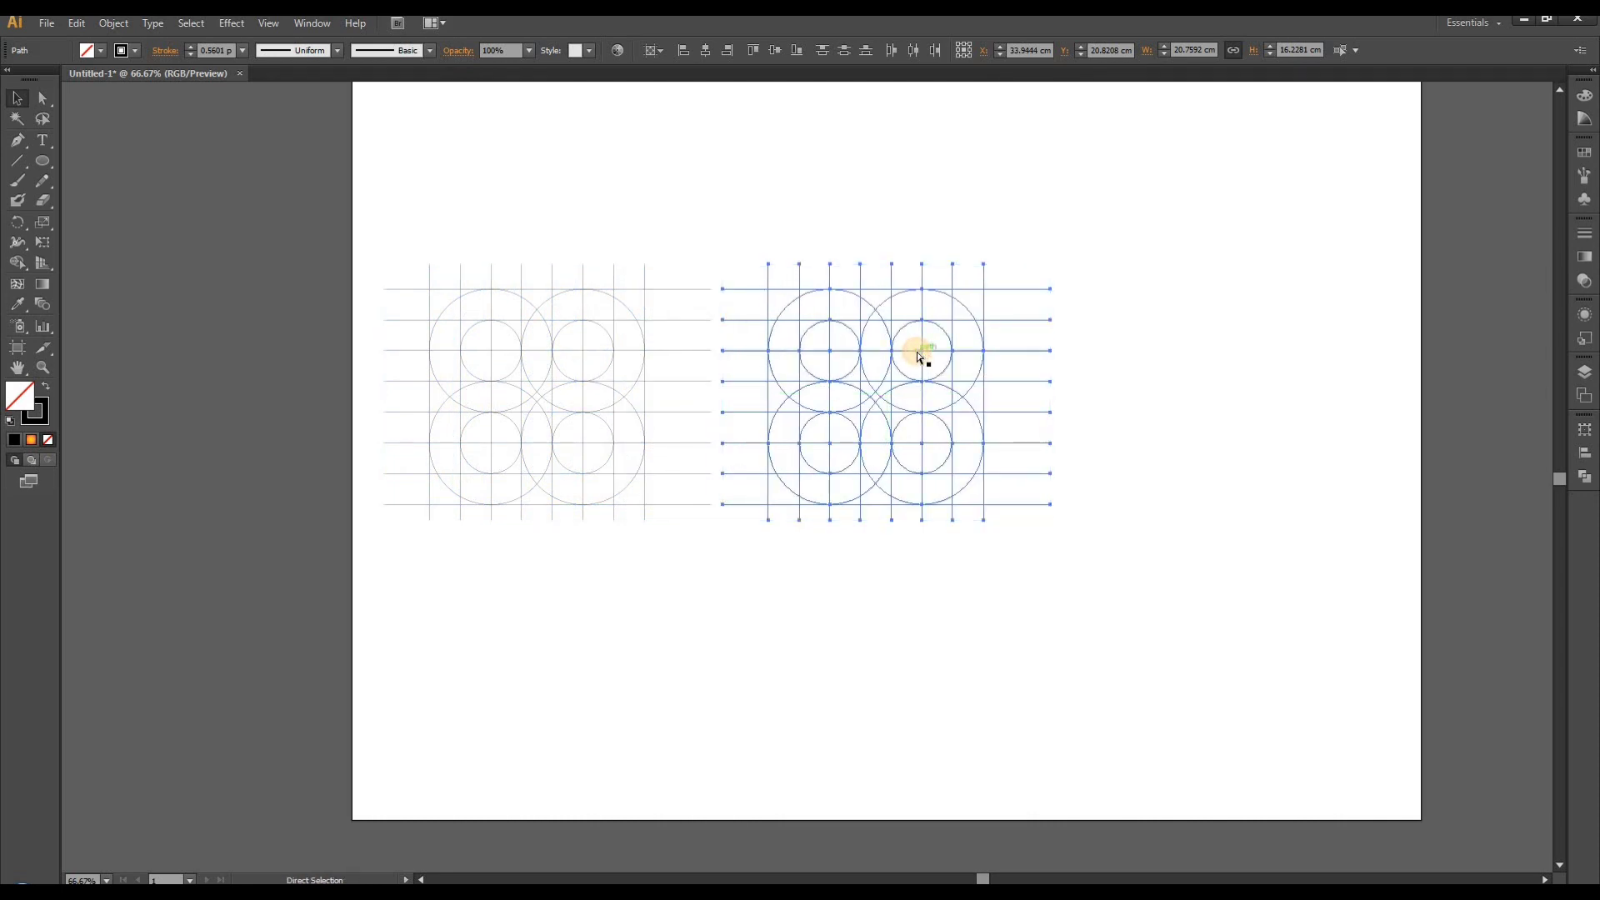
key(ctrl+d)
click(832, 547)
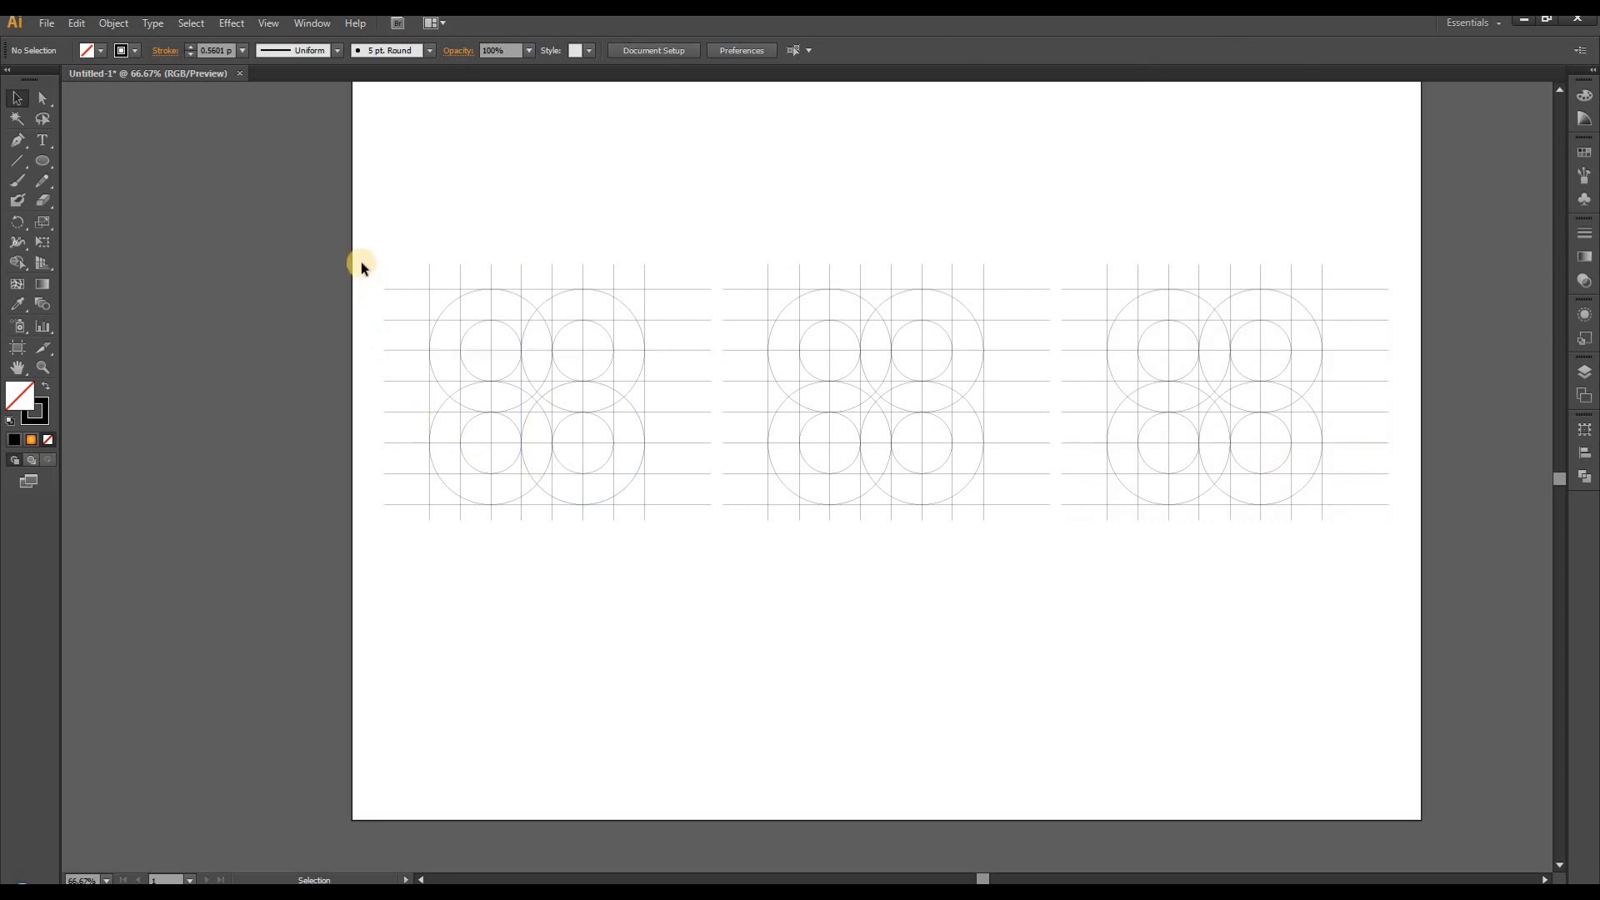
- Merge the upper arch regions of a letter G in the first grid with Shape Builder, using a black fill and no stroke
scroll(375, 346, up, 1)
drag(374, 147, 873, 679)
scroll(519, 356, up, 1)
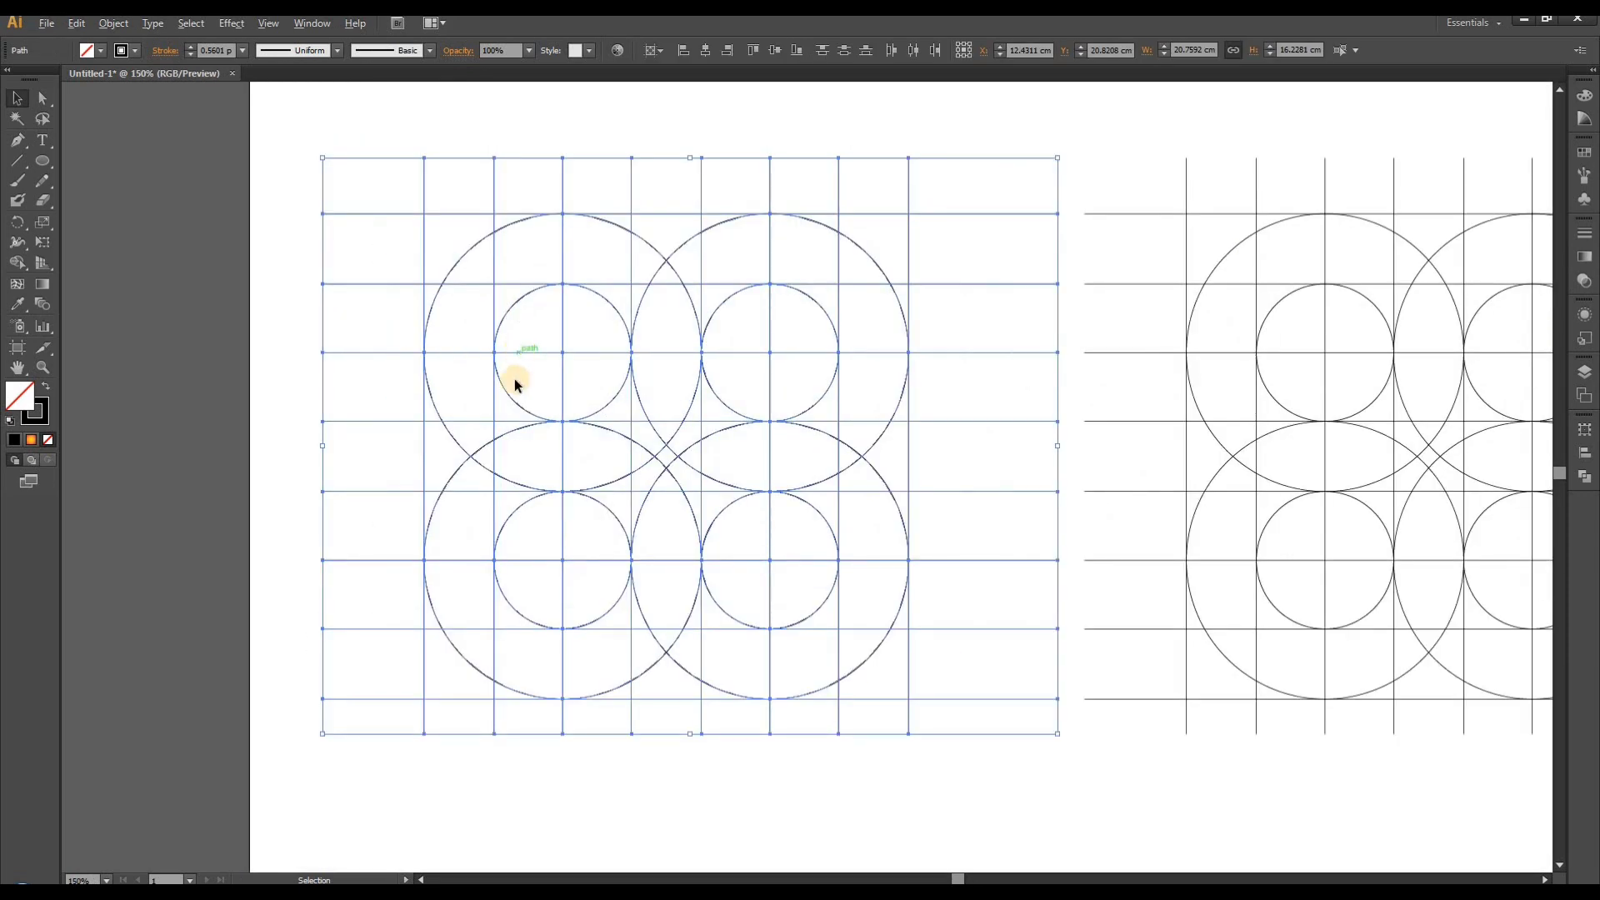
click(19, 265)
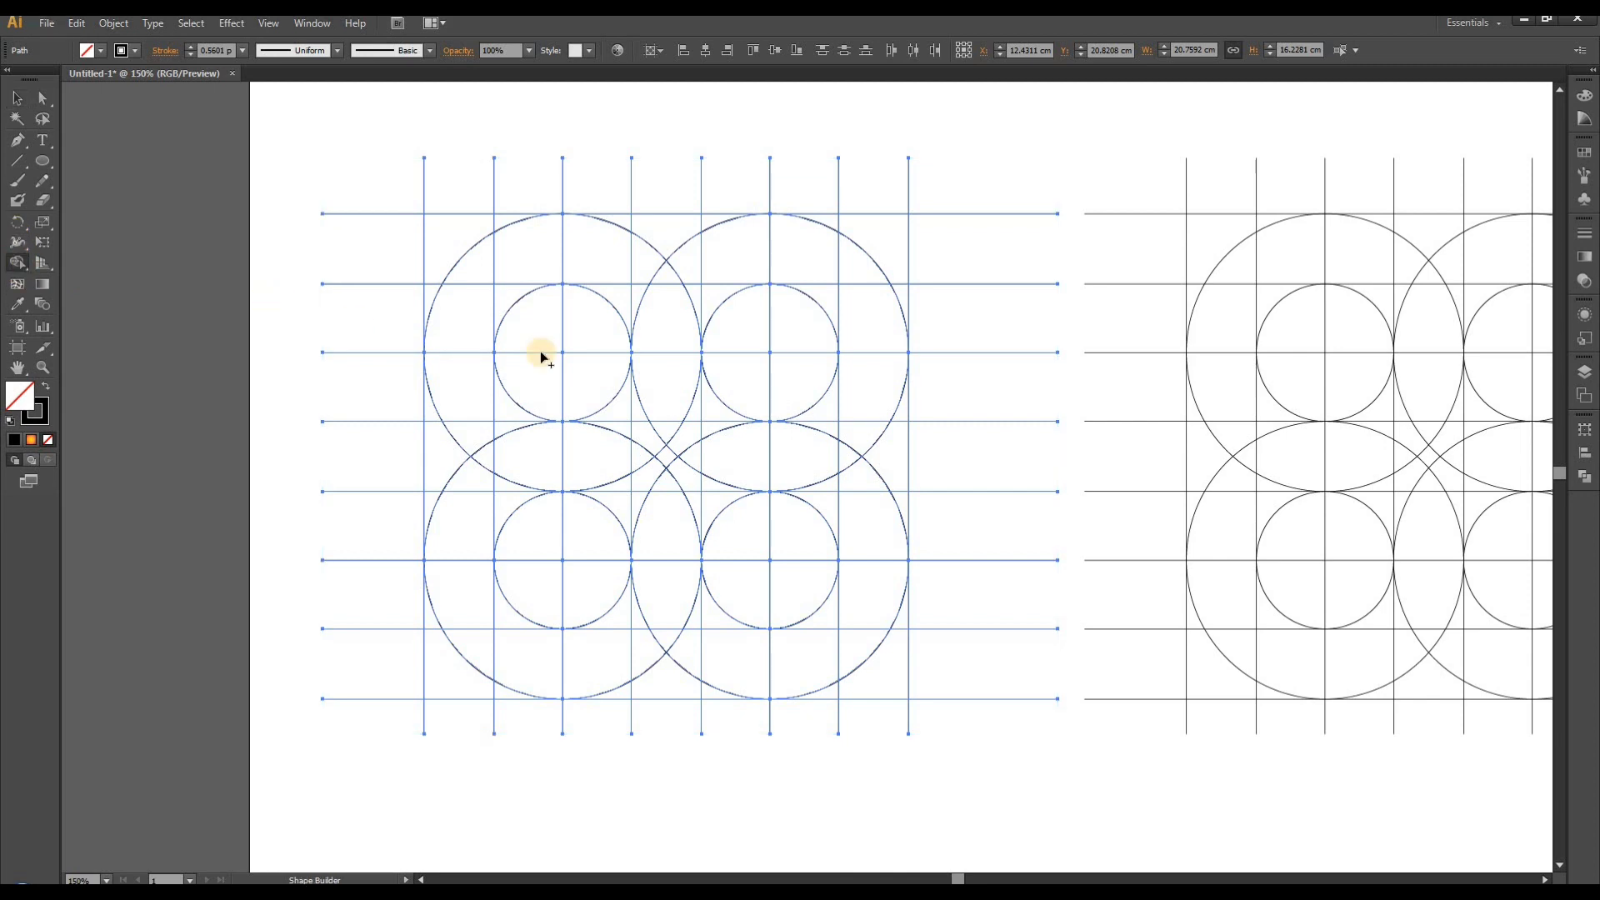
scroll(646, 333, up, 1)
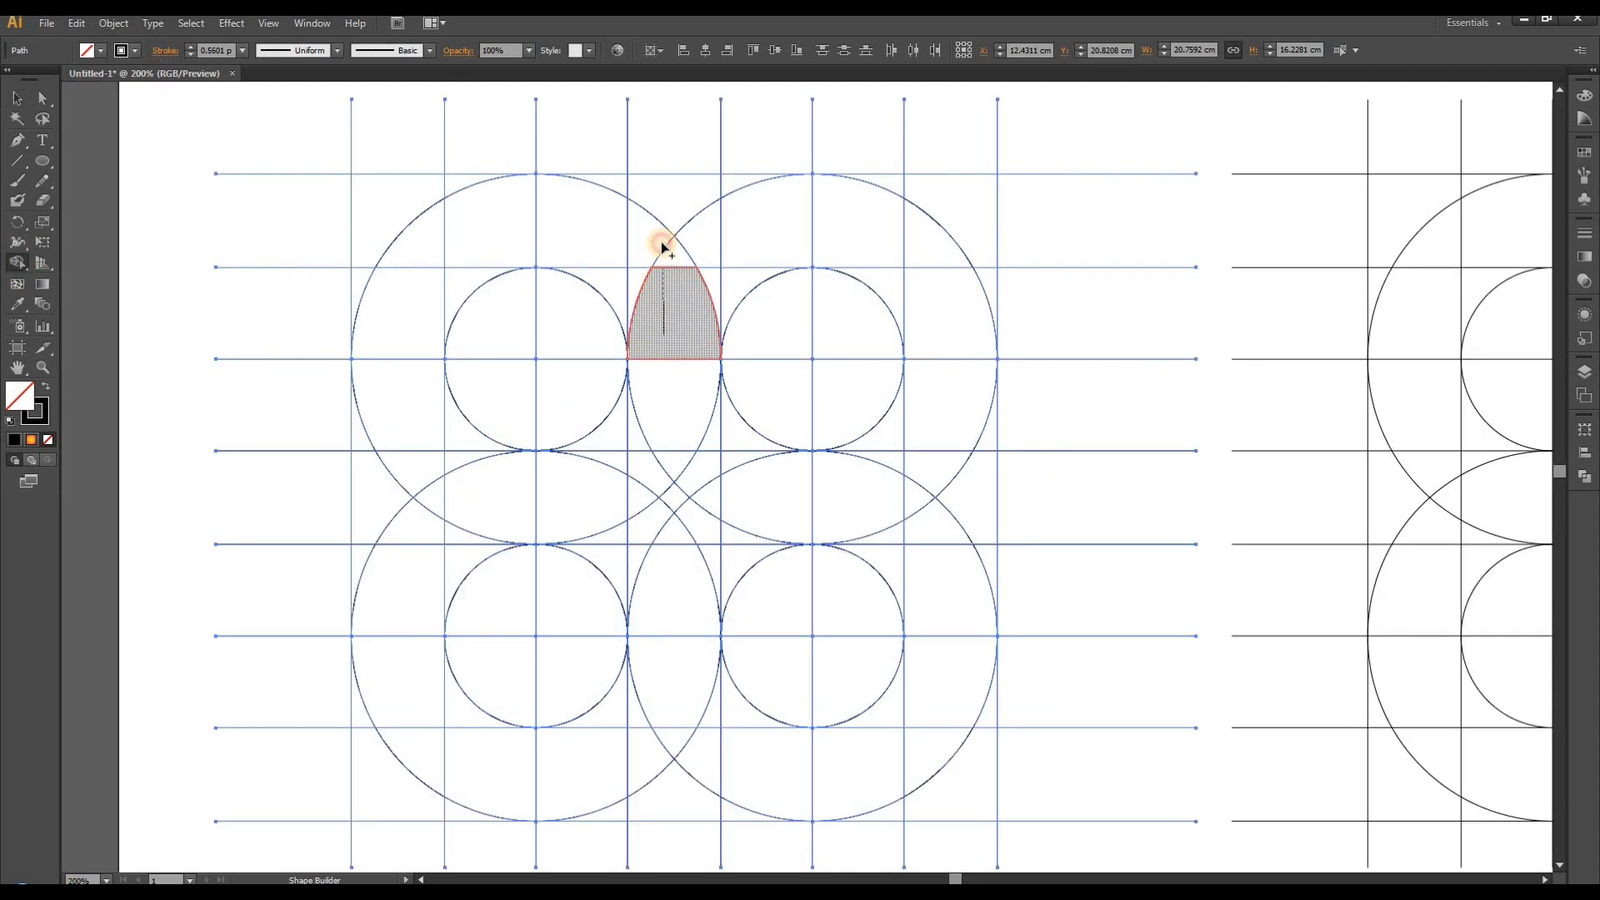
drag(662, 242, 650, 315)
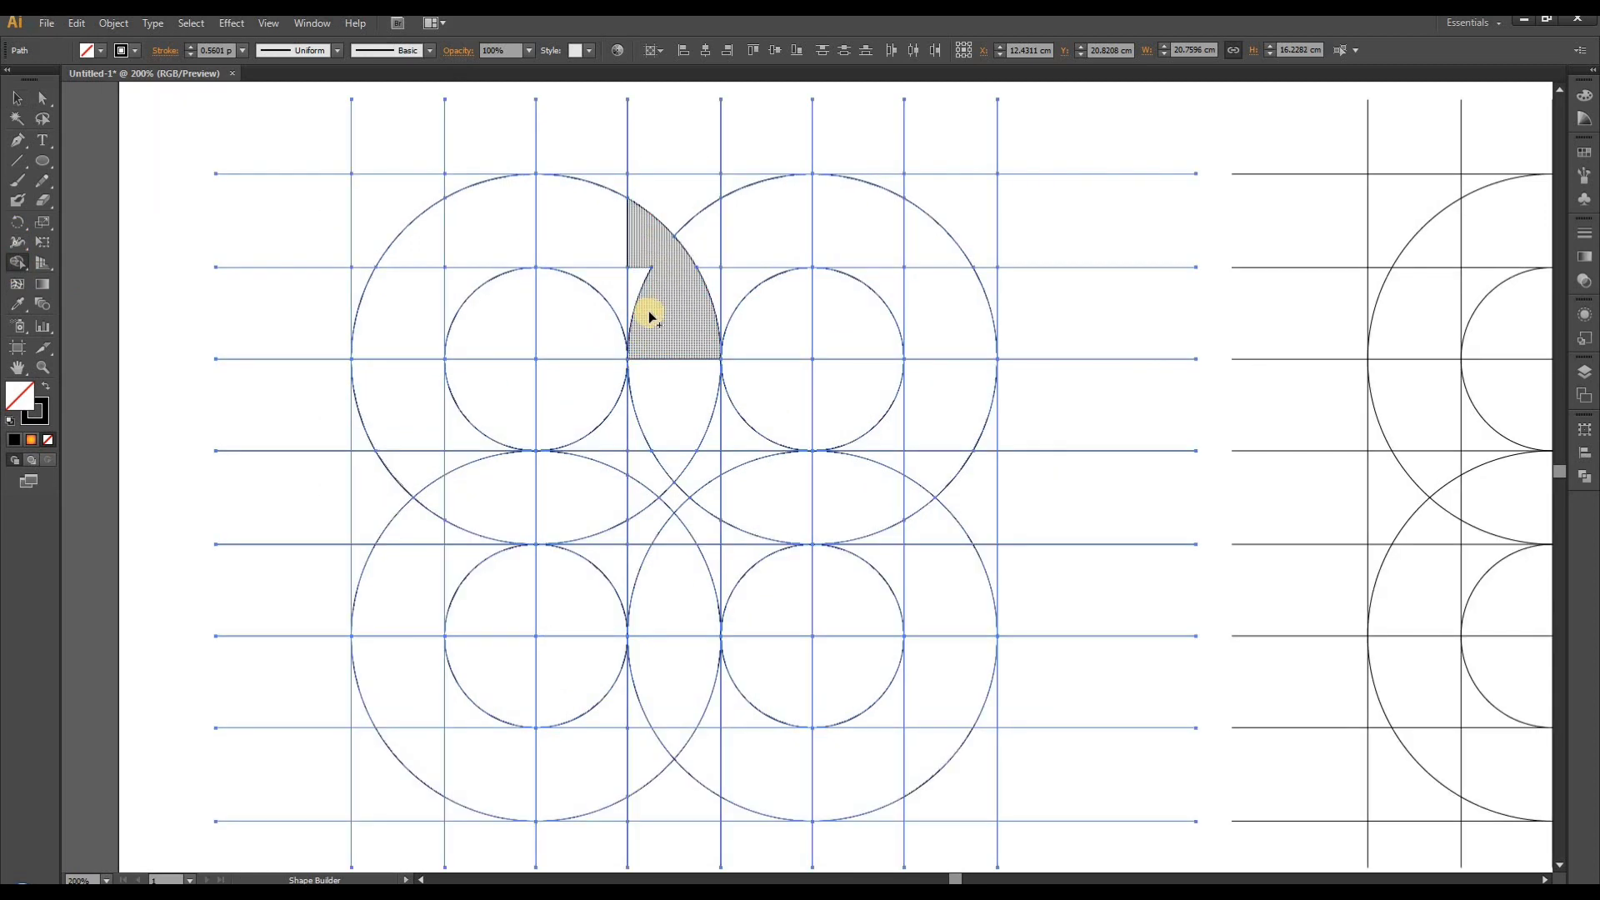
click(46, 389)
click(649, 260)
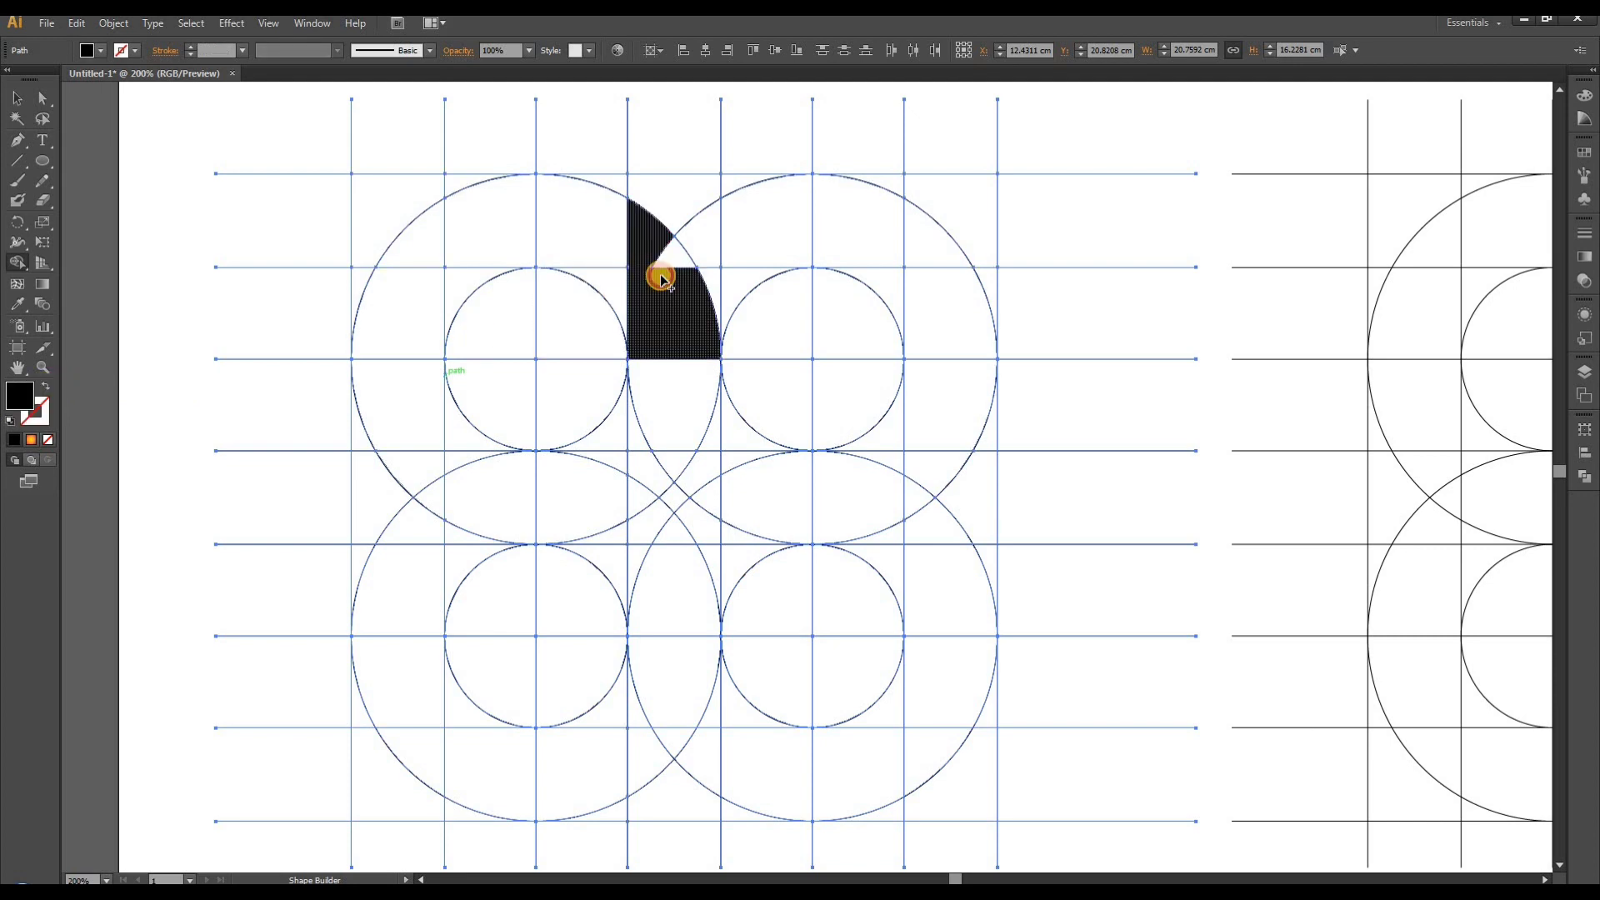
mouse_move(652, 249)
mouse_down()
mouse_move(637, 294)
mouse_move(561, 210)
mouse_move(524, 206)
mouse_move(541, 224)
mouse_move(463, 247)
mouse_move(454, 299)
mouse_move(416, 314)
mouse_move(412, 391)
mouse_up()
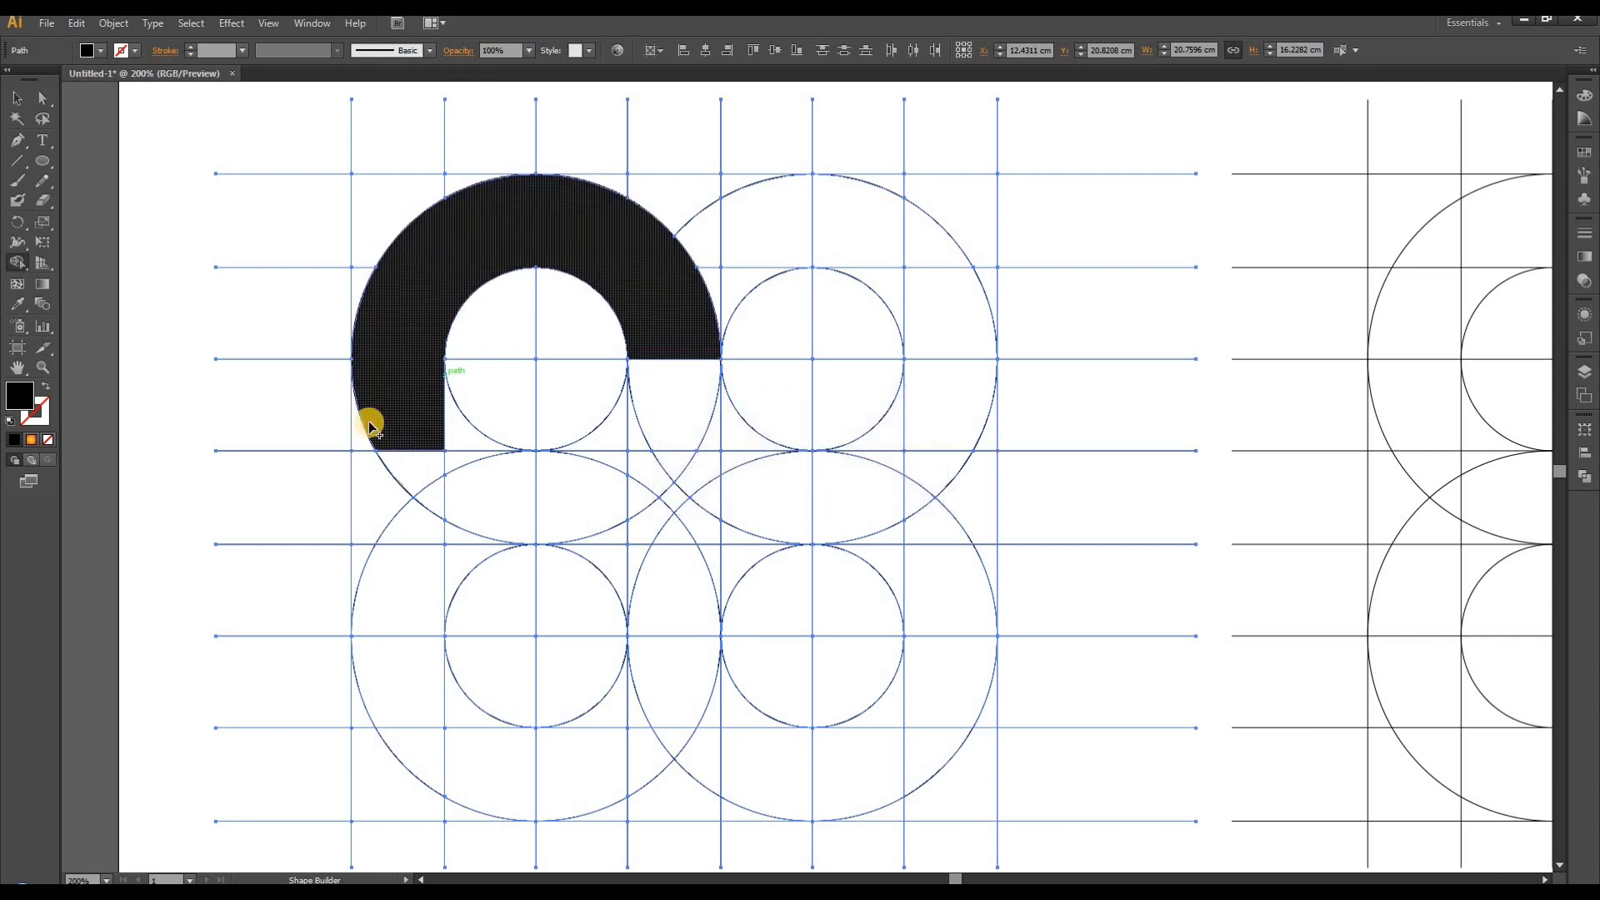
- Merge the left stem, bottom curve, lower right side and inner bar regions into the arch to complete the letter G
mouse_move(371, 421)
mouse_down()
mouse_move(364, 519)
mouse_move(408, 493)
mouse_move(403, 560)
mouse_up()
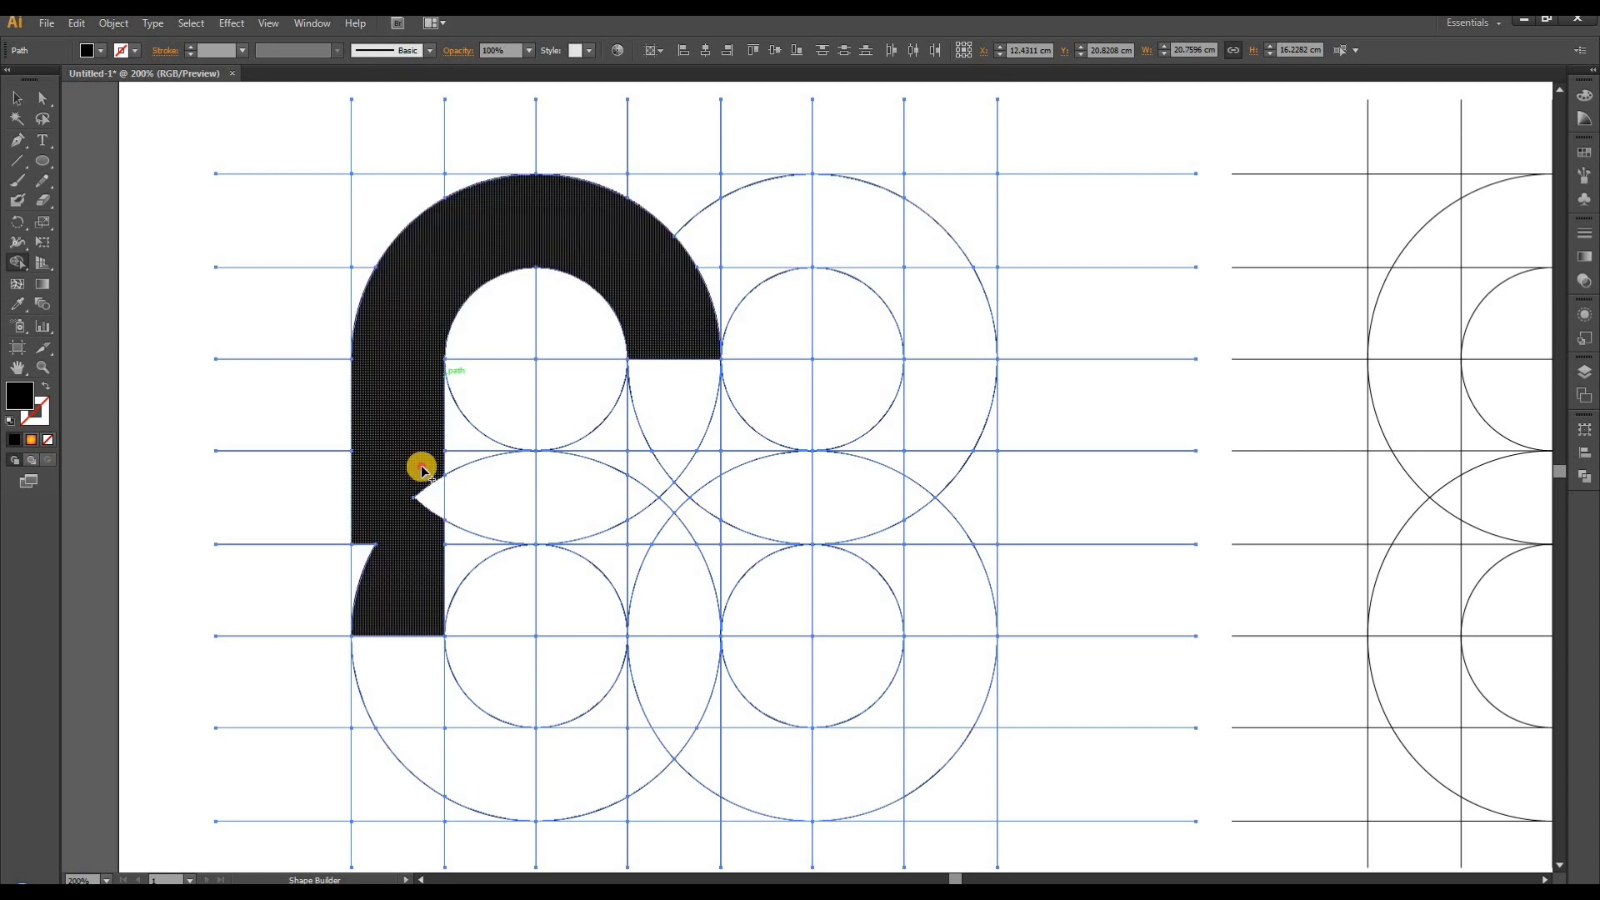
mouse_move(422, 464)
mouse_down()
mouse_move(427, 537)
mouse_move(368, 532)
mouse_move(371, 612)
mouse_move(413, 699)
mouse_up()
mouse_move(447, 756)
mouse_down()
mouse_move(425, 668)
mouse_move(486, 739)
mouse_move(533, 760)
mouse_move(617, 753)
mouse_move(650, 714)
mouse_move(653, 752)
mouse_up()
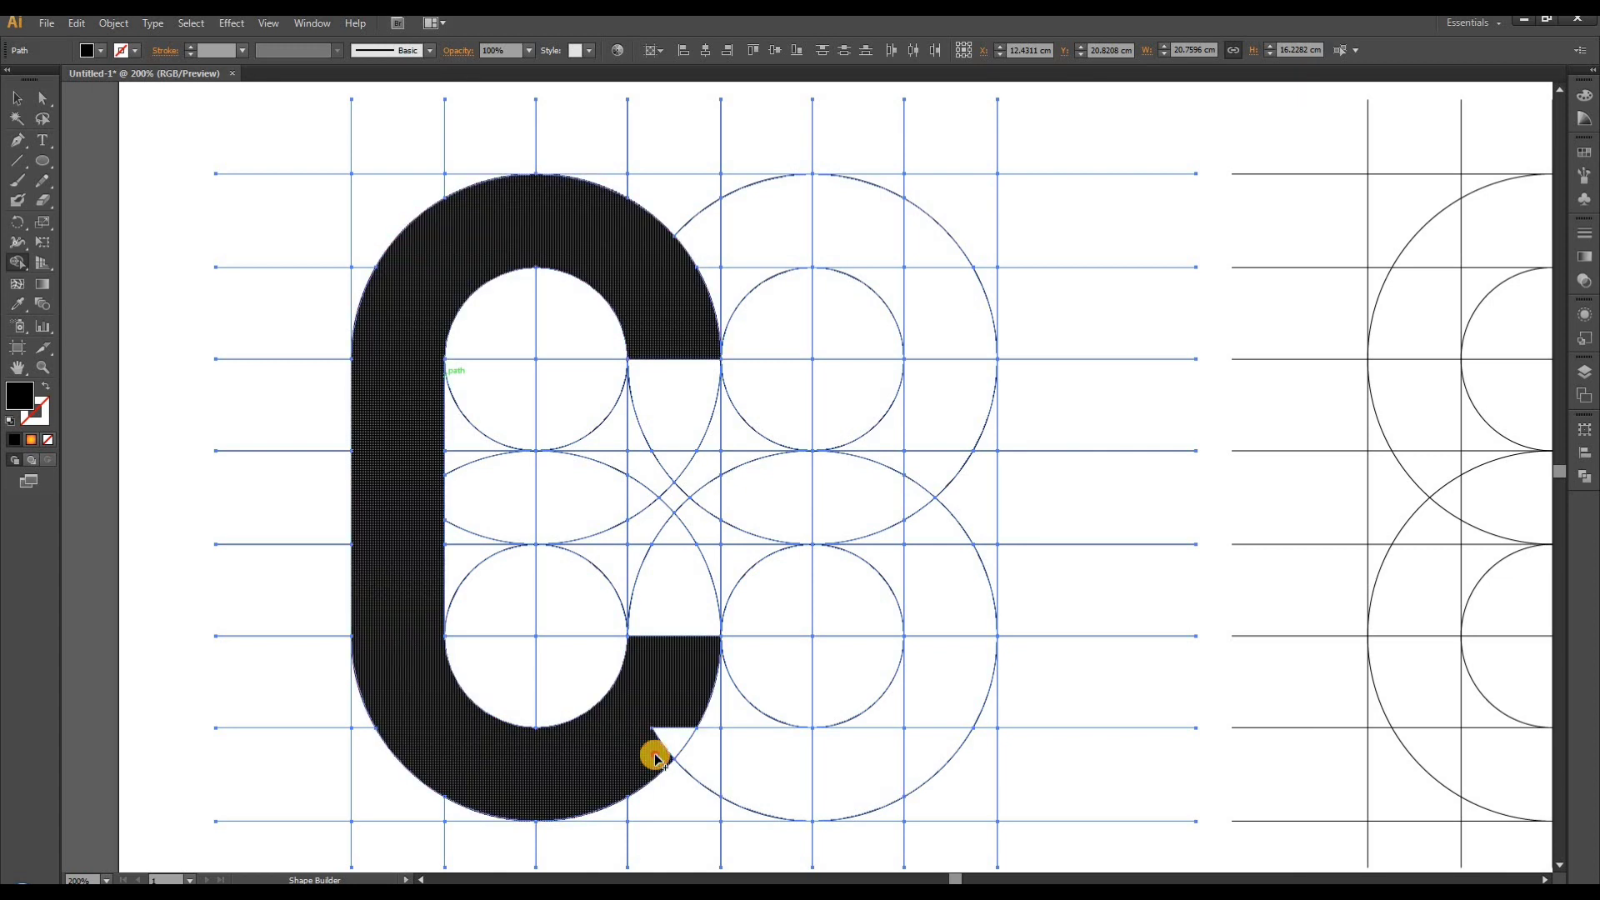
drag(675, 694, 677, 583)
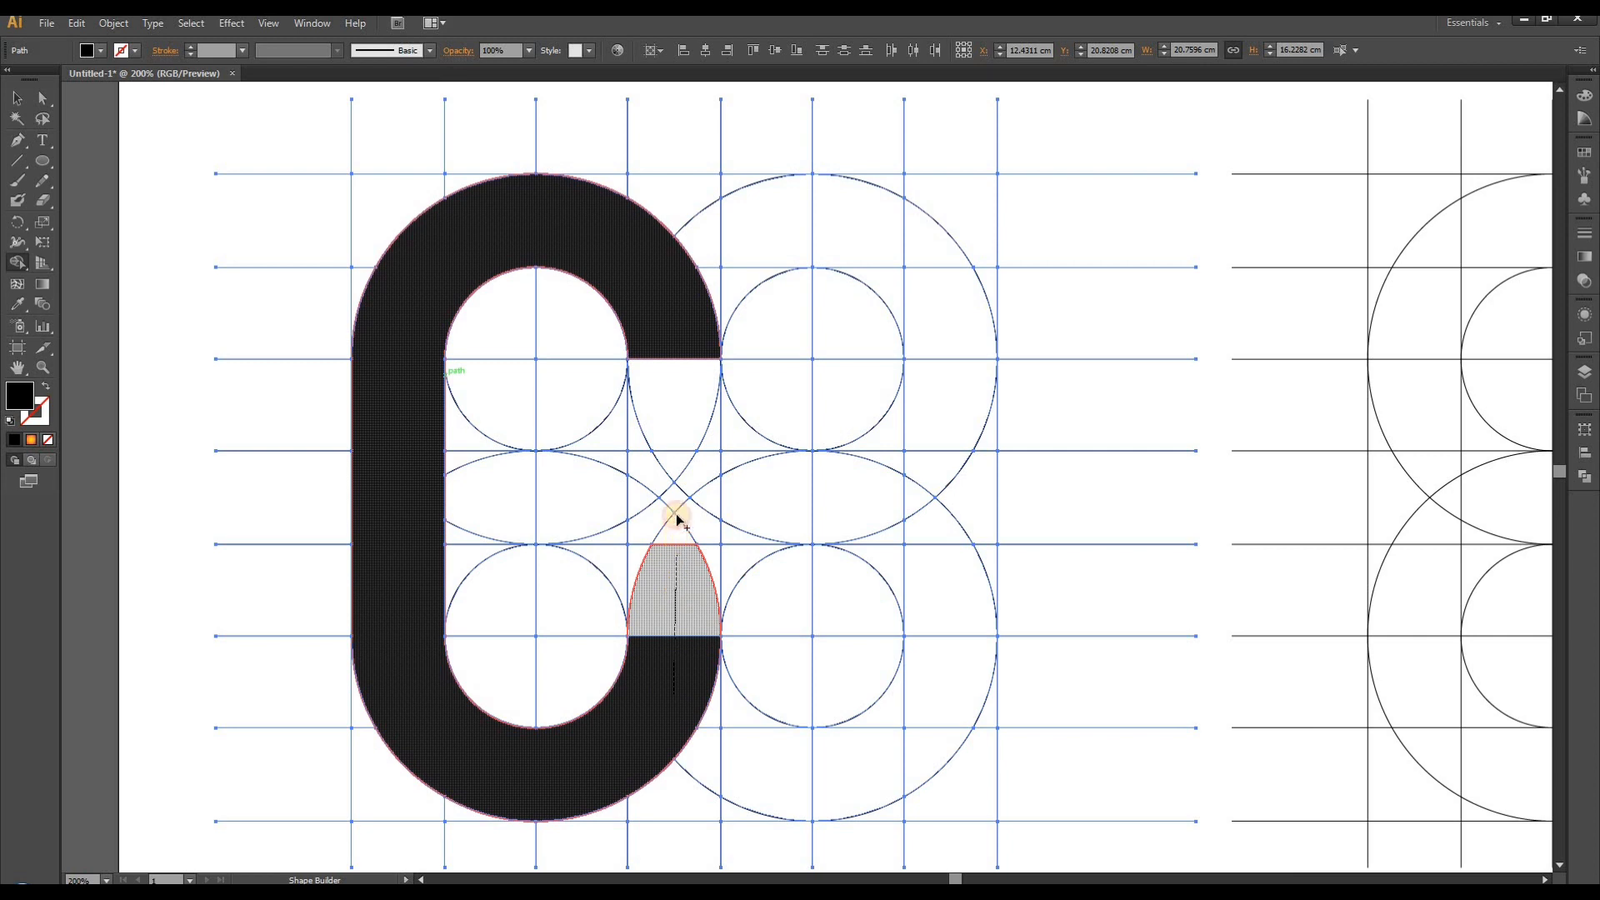
mouse_move(676, 518)
mouse_down()
mouse_move(677, 491)
mouse_move(675, 553)
mouse_move(653, 579)
mouse_move(707, 471)
mouse_move(610, 487)
mouse_move(672, 485)
mouse_move(609, 466)
mouse_move(616, 534)
mouse_up()
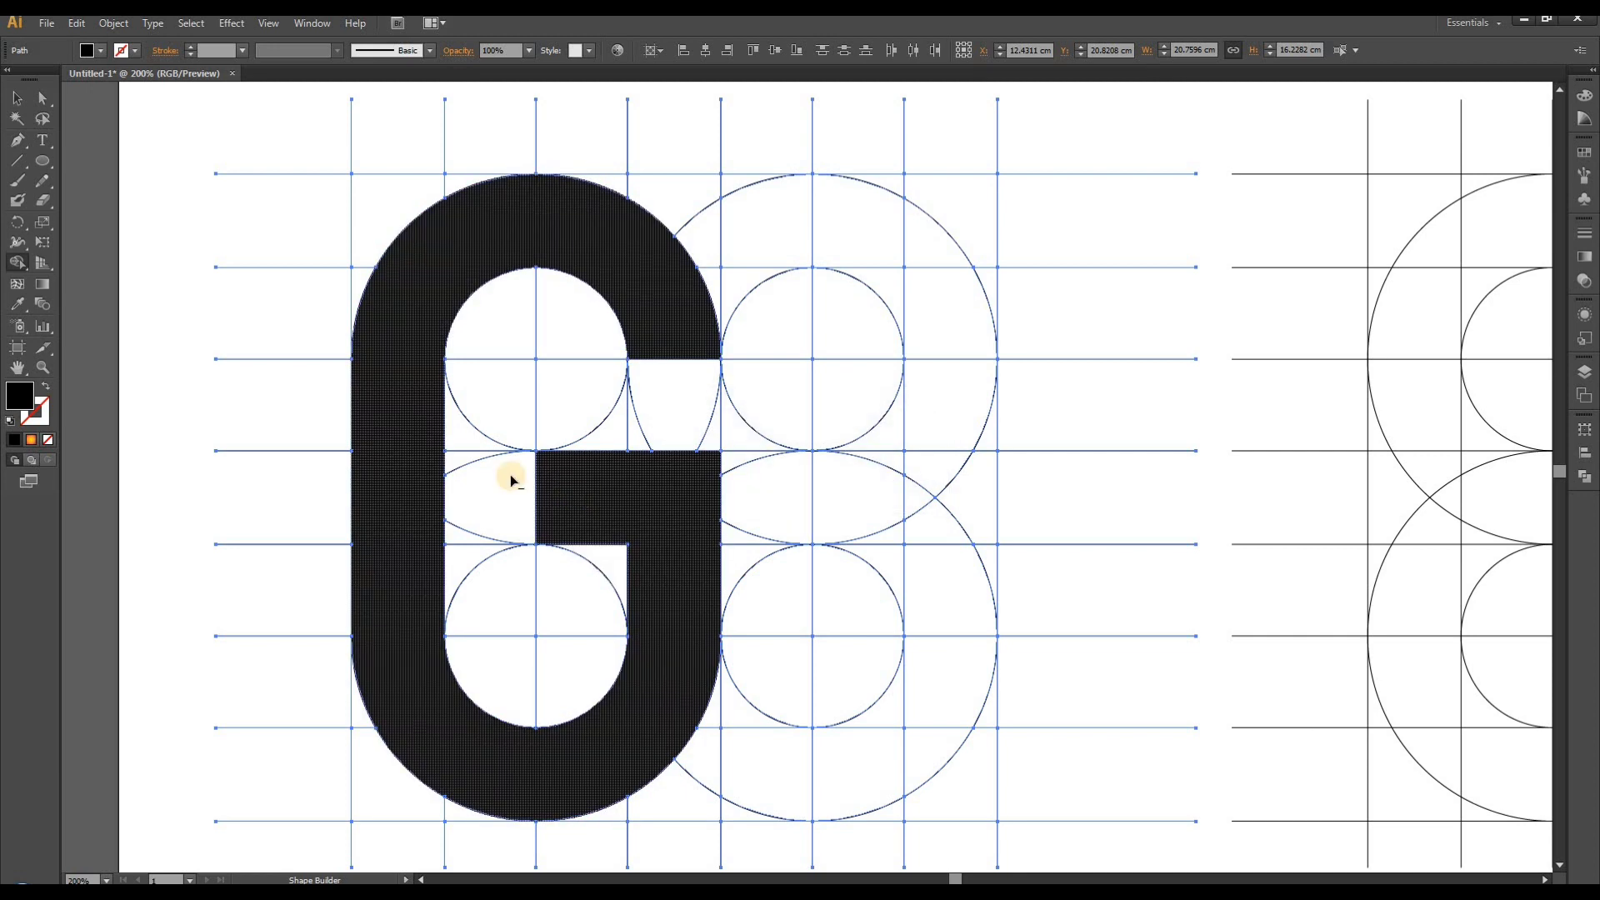
- Merge the left stem regions of a letter R in the second grid with Shape Builder, using a black fill and no stroke
scroll(484, 468, down, 2)
scroll(487, 469, down, 3)
scroll(1003, 428, up, 4)
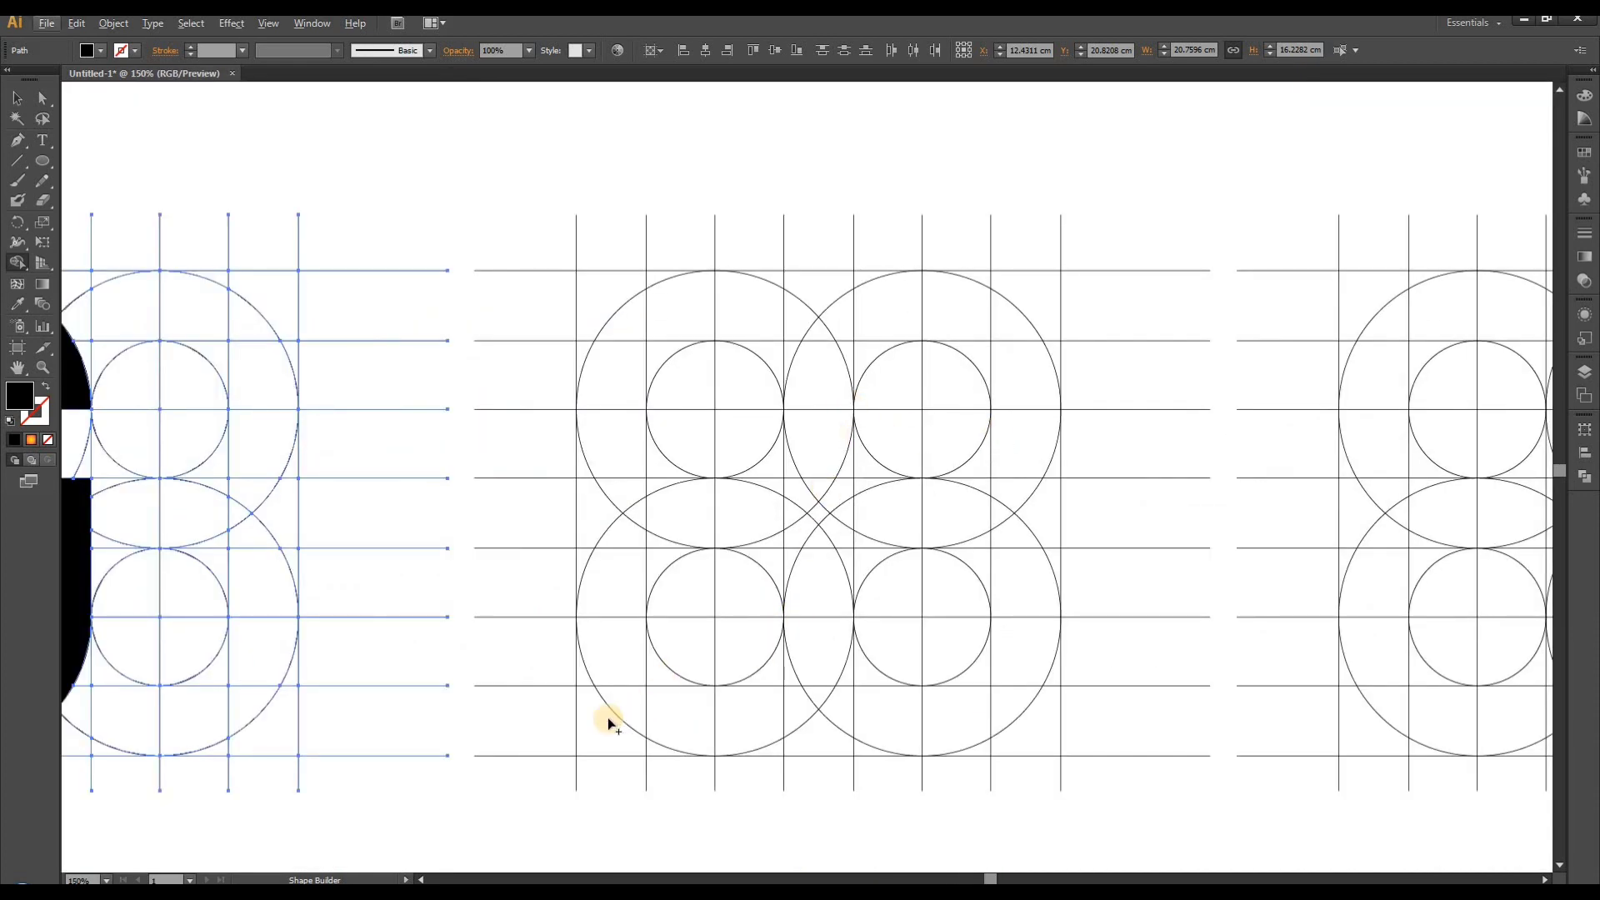
click(17, 98)
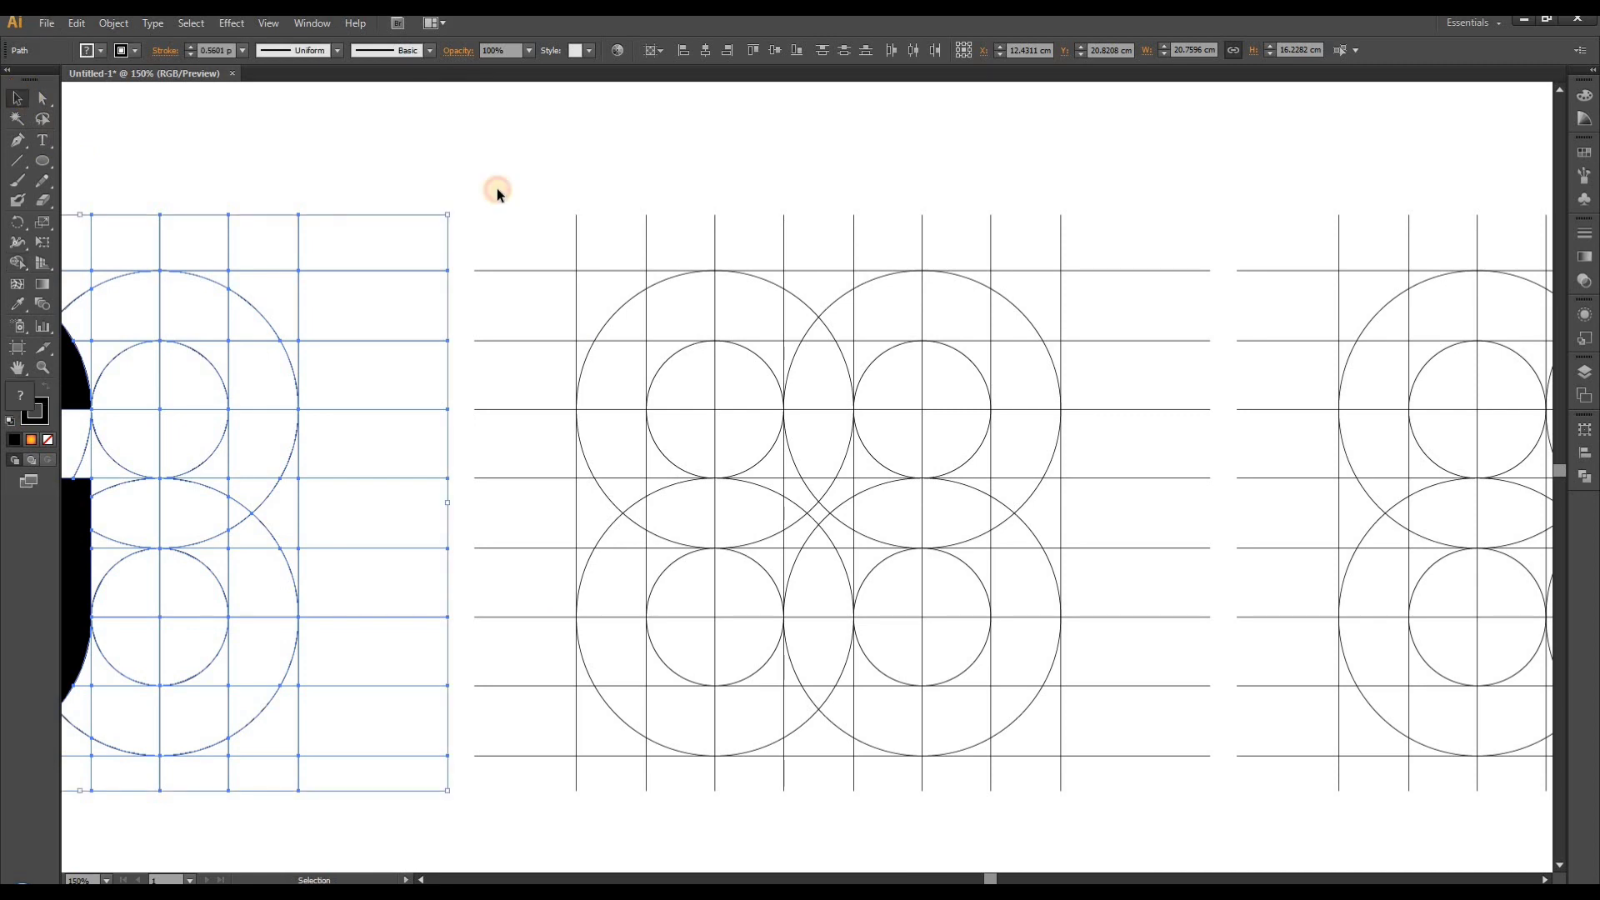
drag(525, 156, 1153, 792)
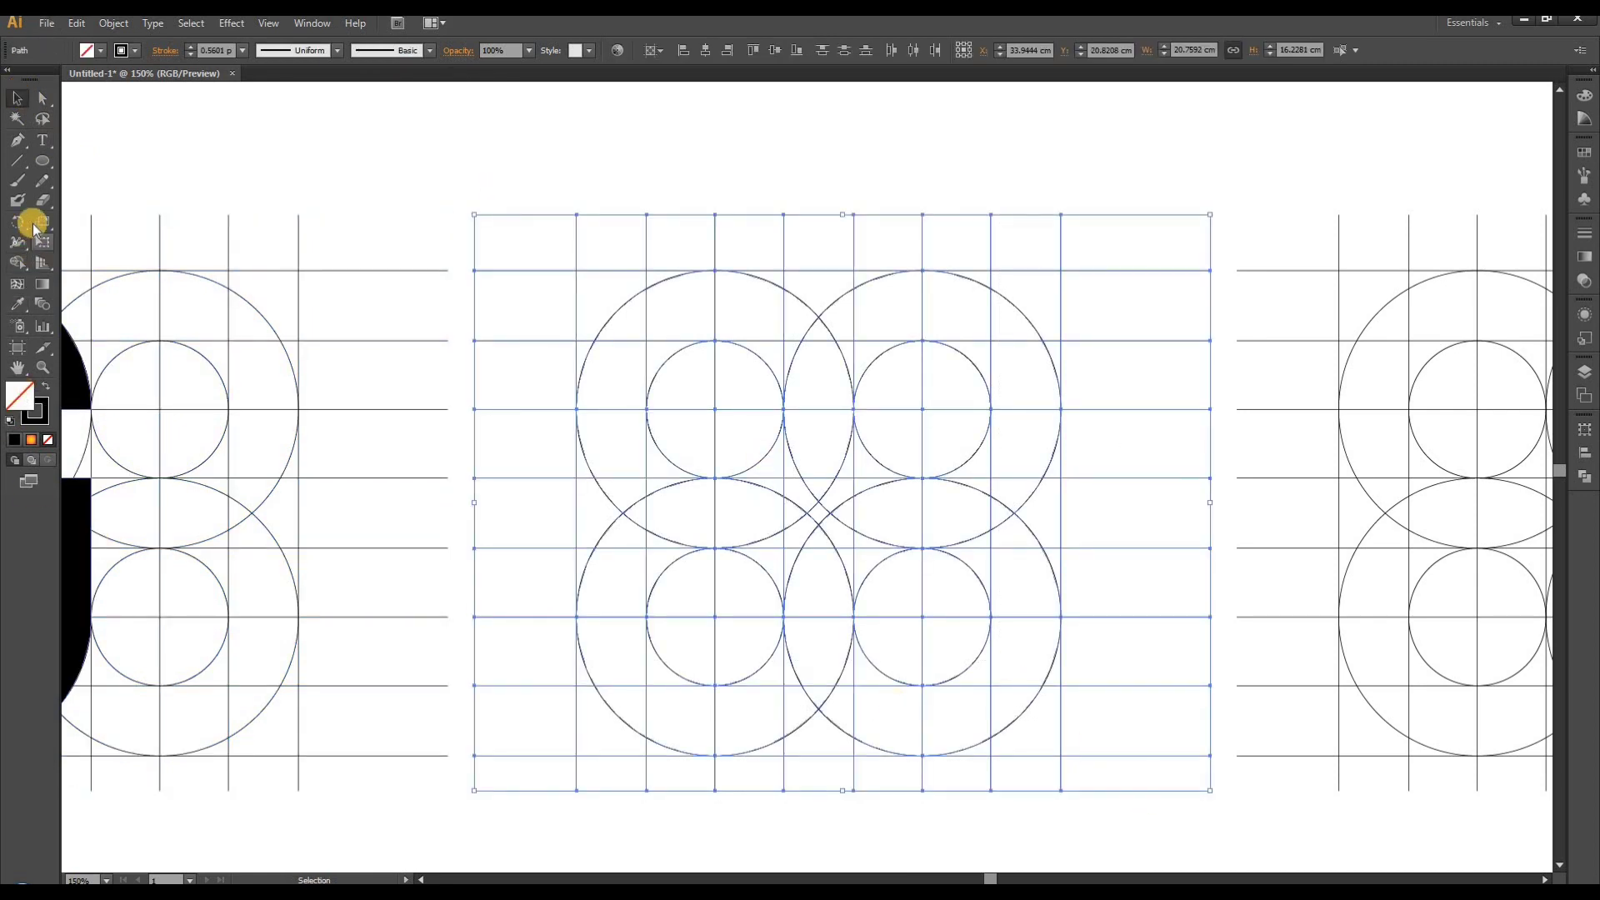
click(19, 271)
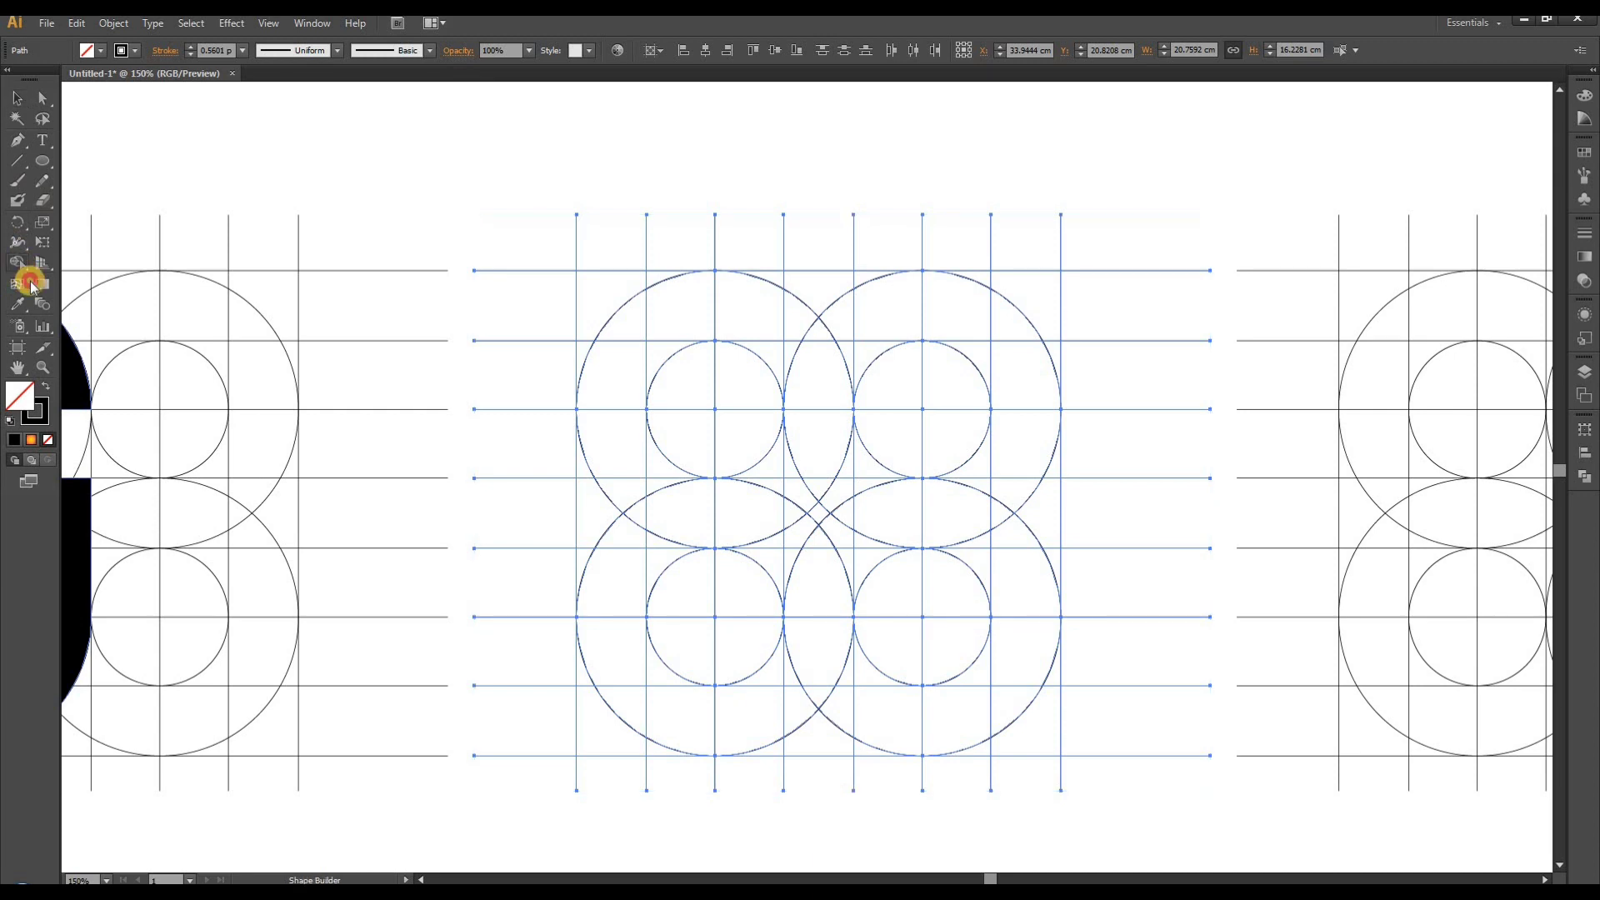
click(46, 388)
drag(622, 732, 614, 374)
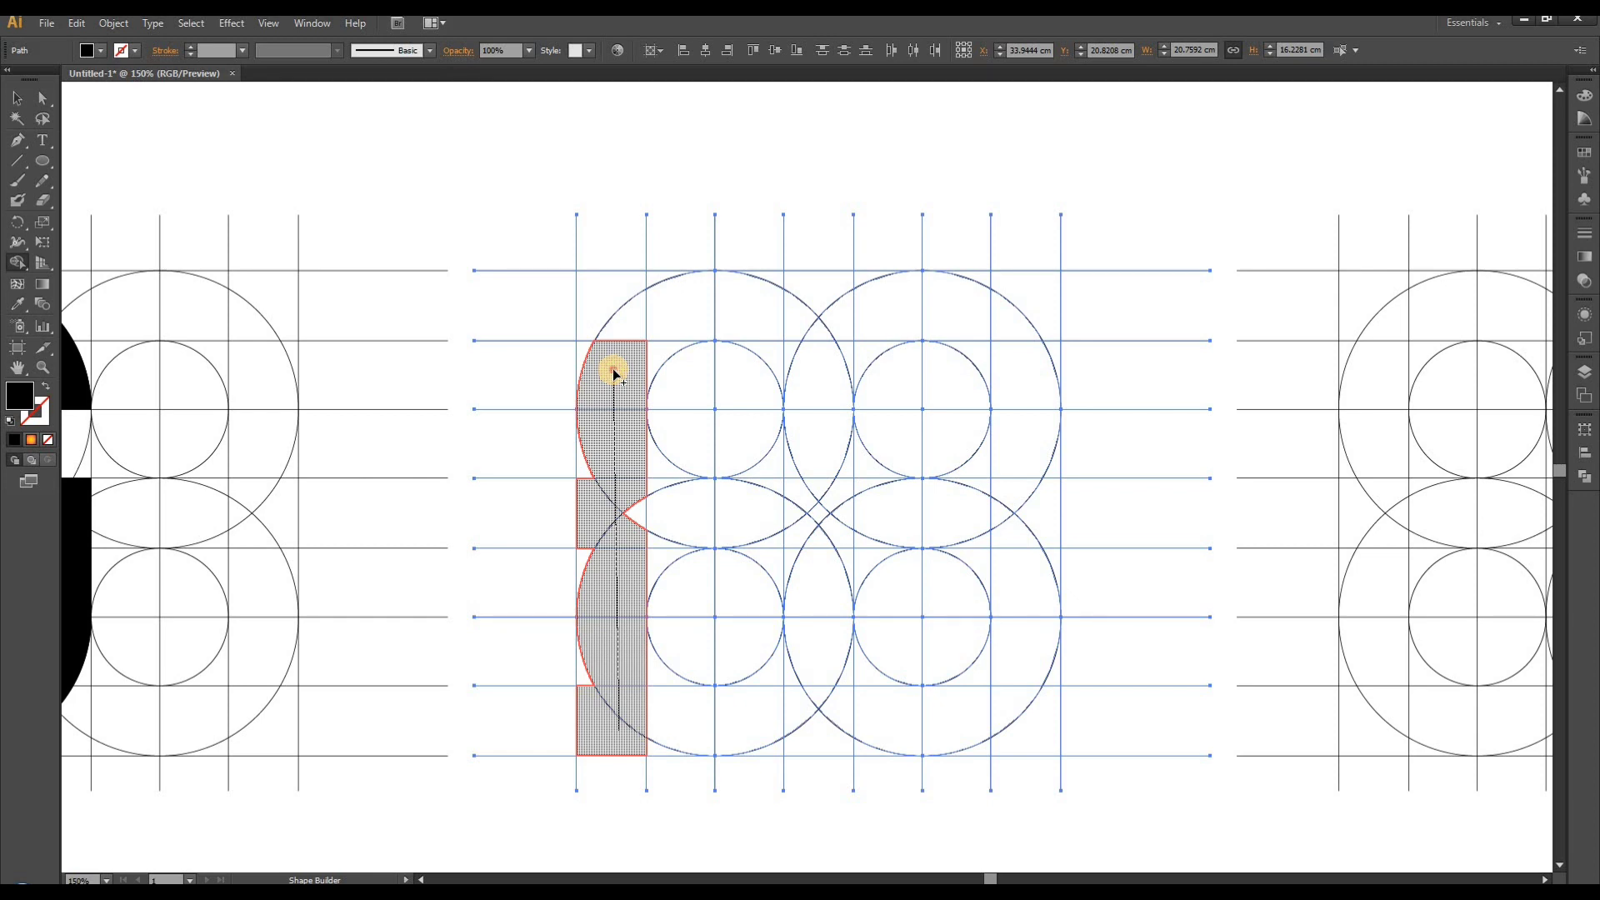
drag(614, 373, 619, 317)
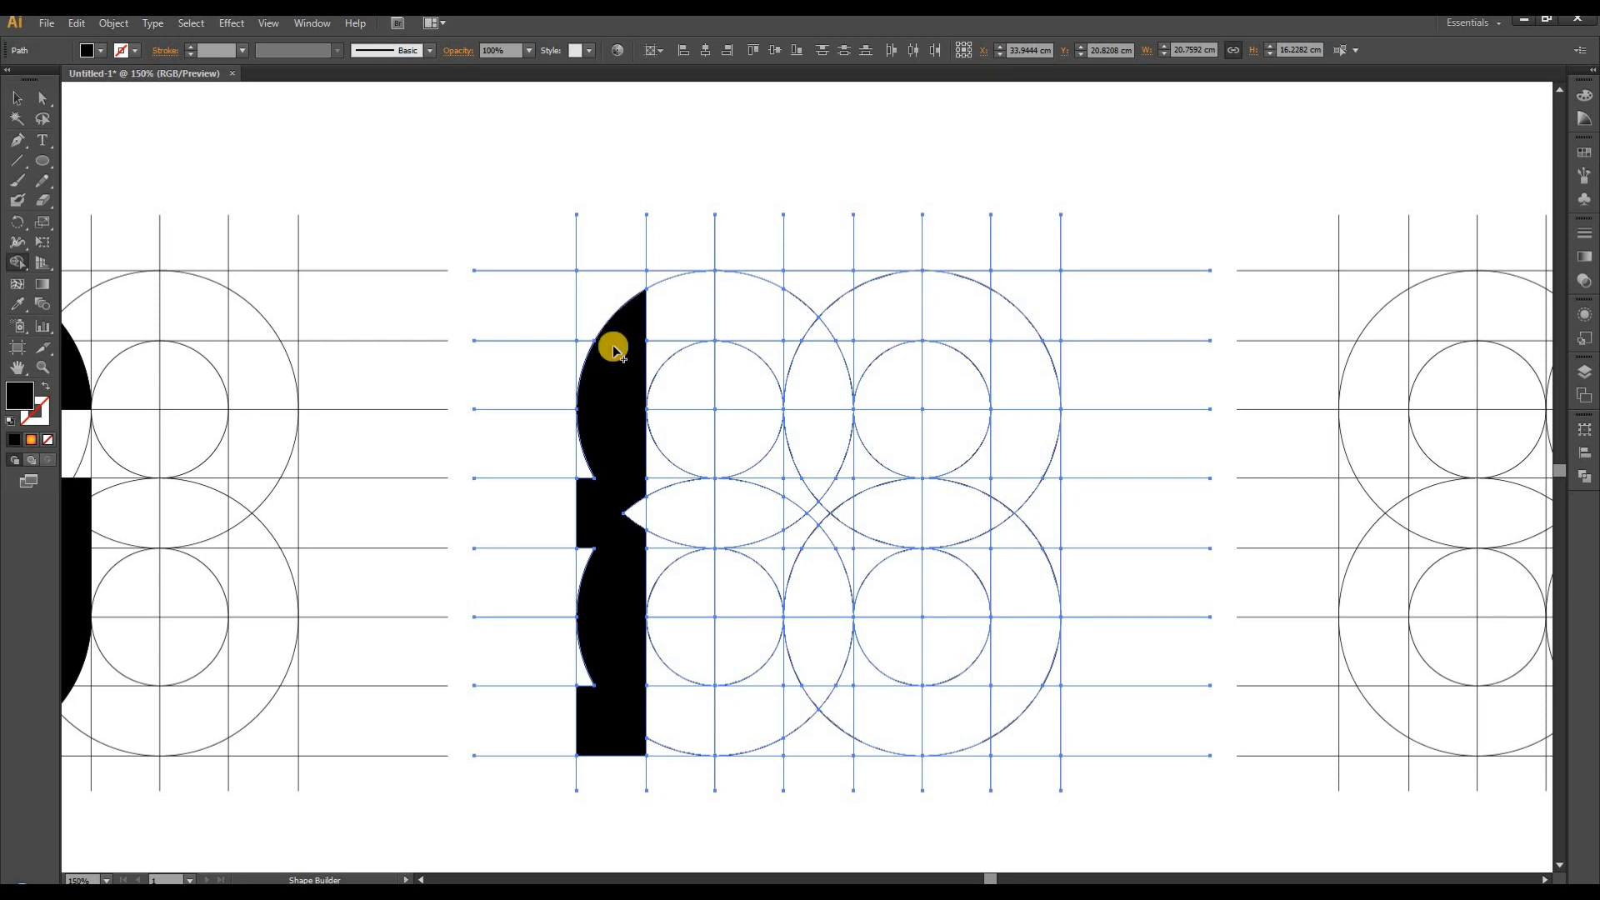
drag(589, 421, 589, 691)
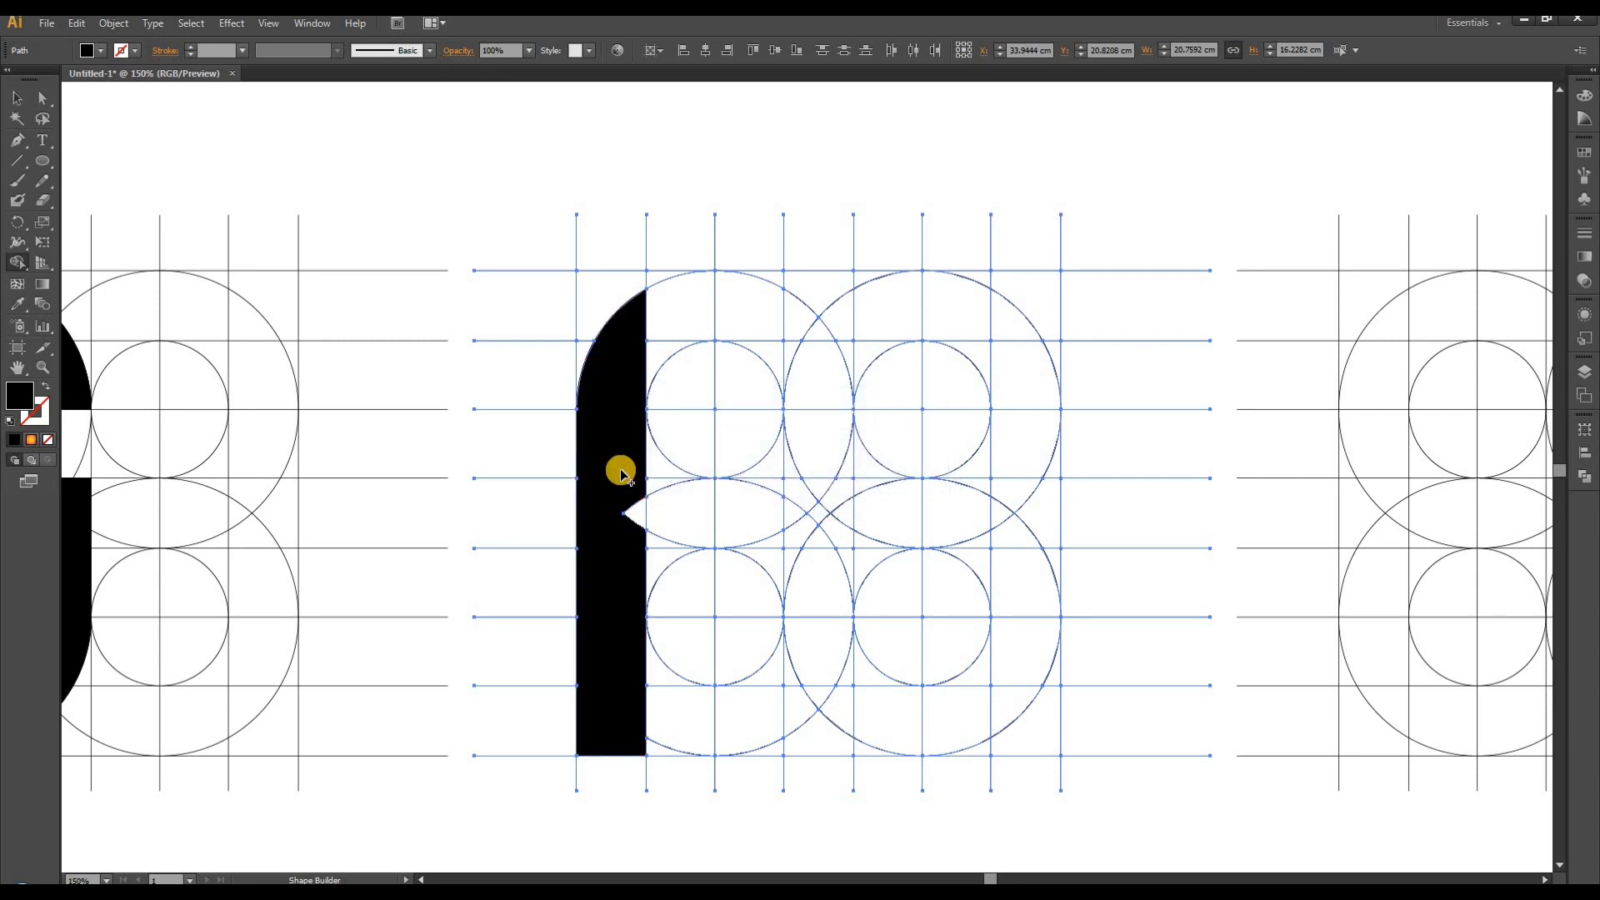
drag(628, 484, 629, 548)
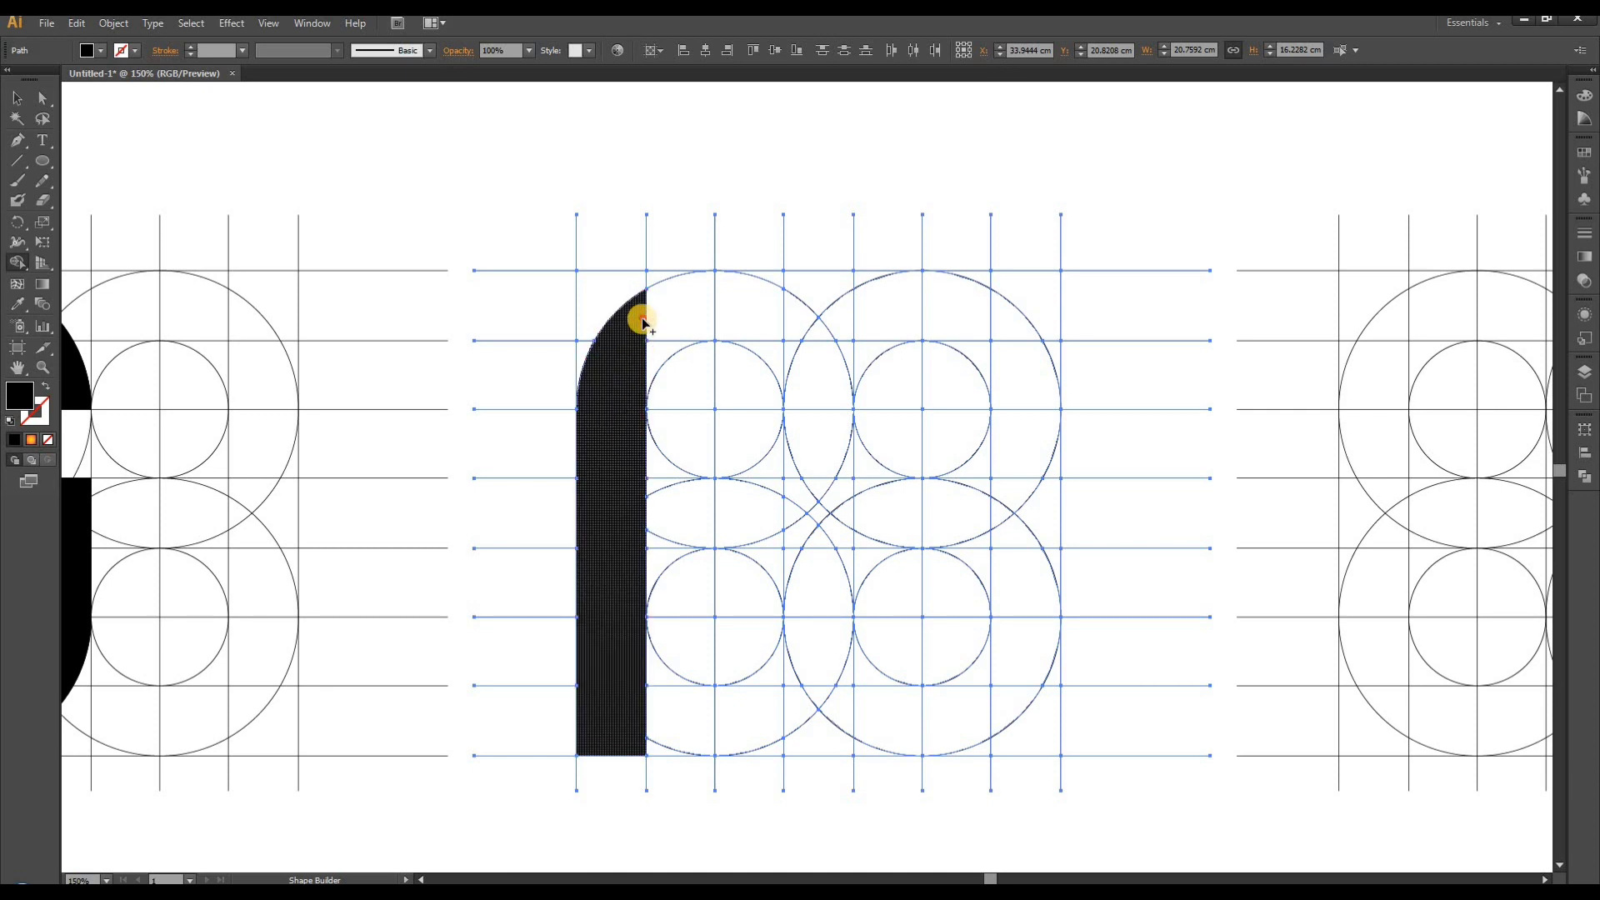
- Add the rounded upper bowl, middle bar and right leg regions to the stem to complete the letter R
mouse_move(644, 323)
mouse_down()
mouse_move(728, 314)
mouse_move(759, 325)
mouse_move(767, 356)
mouse_move(664, 339)
mouse_move(648, 366)
mouse_up()
mouse_move(740, 332)
mouse_down()
mouse_move(814, 350)
mouse_move(814, 450)
mouse_move(785, 460)
mouse_move(802, 487)
mouse_move(733, 514)
mouse_move(664, 511)
mouse_move(656, 542)
mouse_move(738, 540)
mouse_move(778, 561)
mouse_move(772, 546)
mouse_move(800, 556)
mouse_move(810, 588)
mouse_up()
mouse_move(796, 529)
mouse_down()
mouse_move(825, 563)
mouse_move(812, 752)
mouse_move(832, 661)
mouse_move(836, 725)
mouse_move(836, 669)
mouse_move(842, 699)
mouse_move(794, 700)
mouse_up()
- Merge the left stem regions of a letter A in the third grid with Shape Builder, using a black fill and no stroke
scroll(510, 507, down, 1)
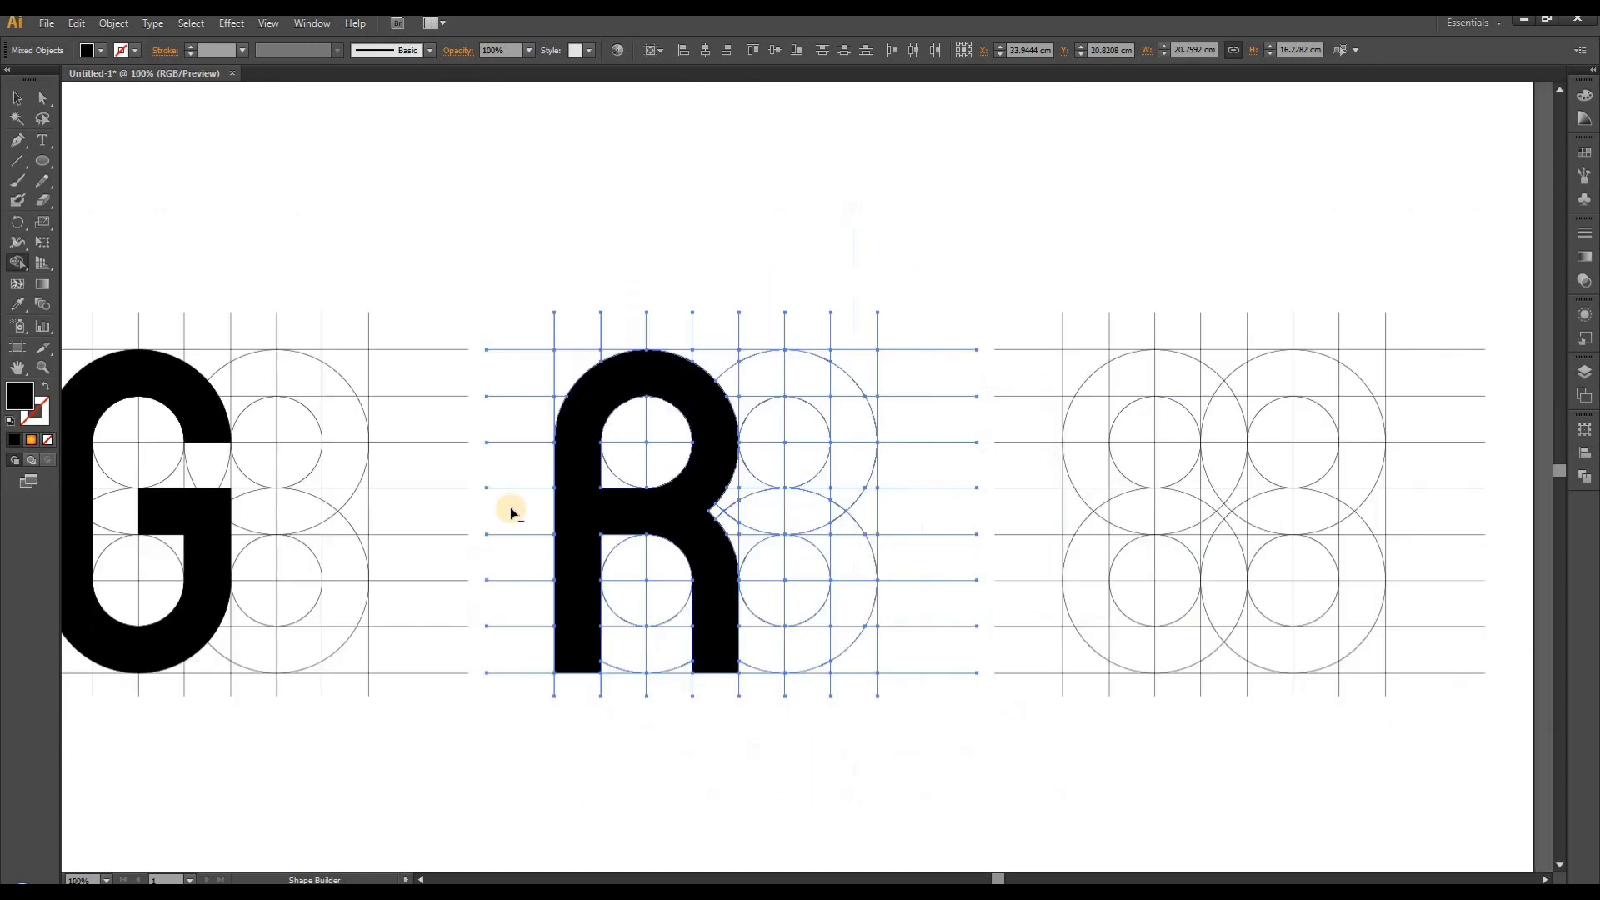
scroll(662, 501, down, 1)
scroll(1128, 475, up, 1)
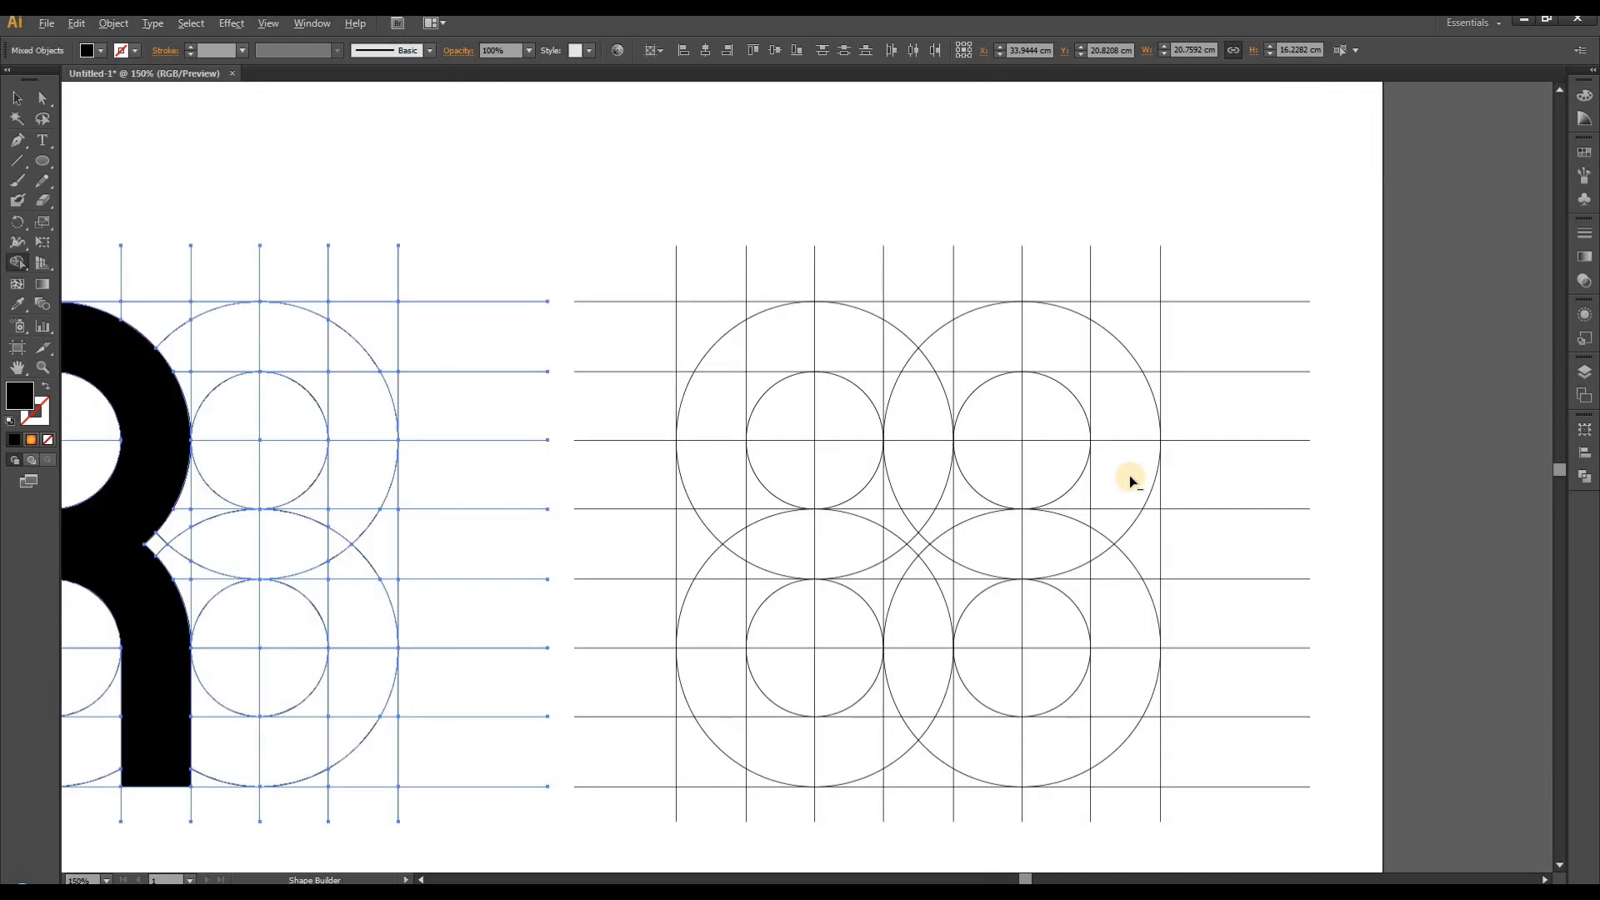
key(v)
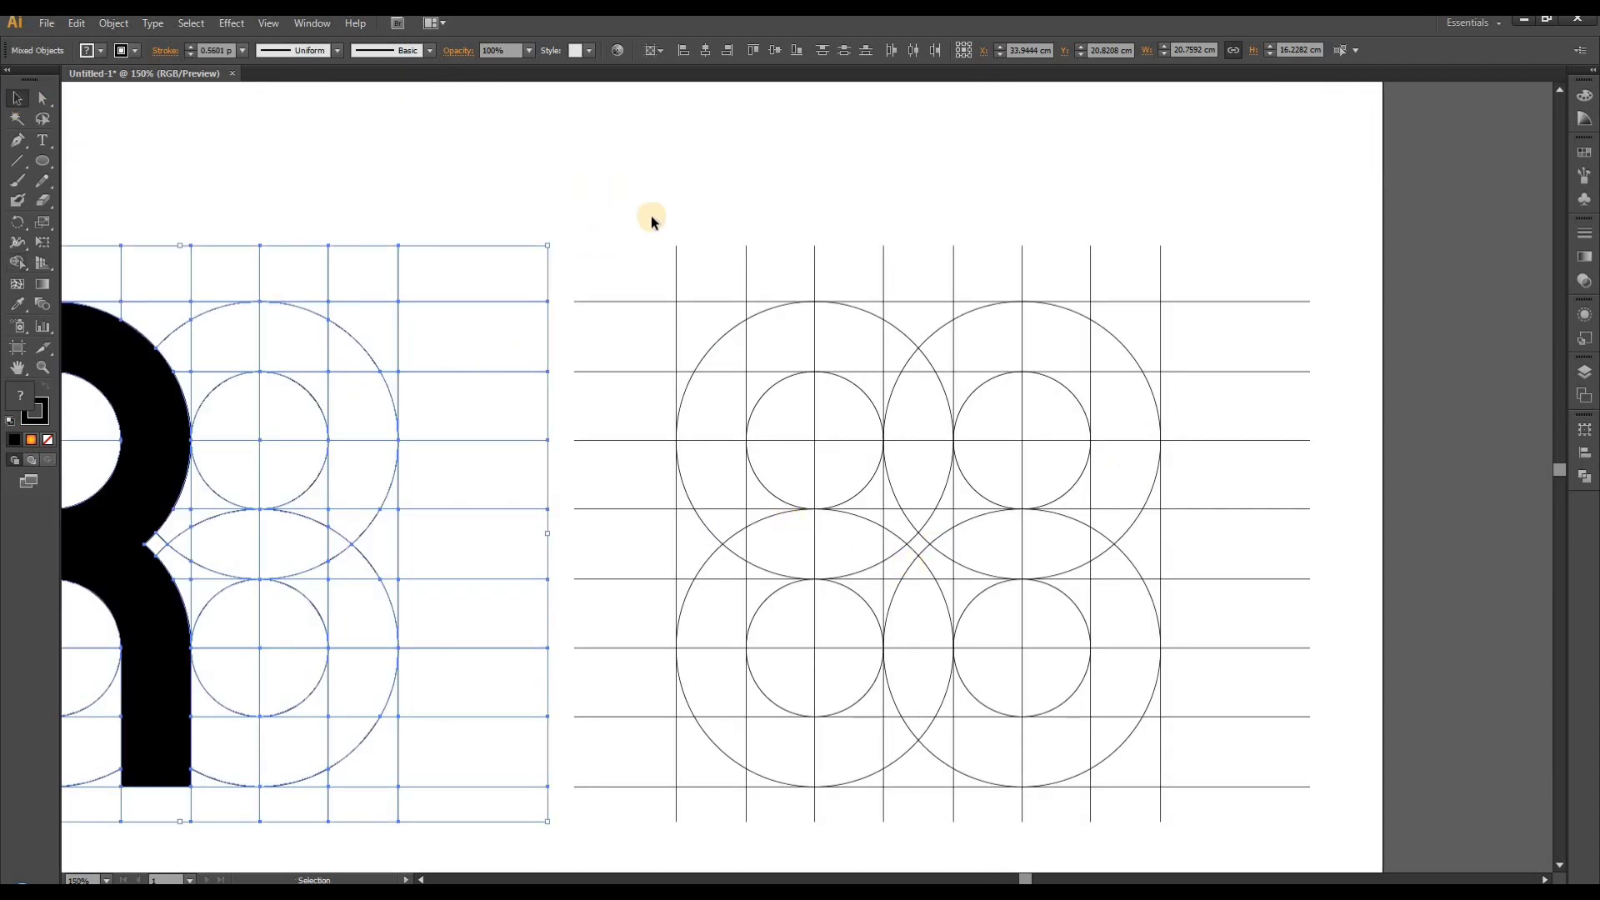
drag(937, 671, 1193, 811)
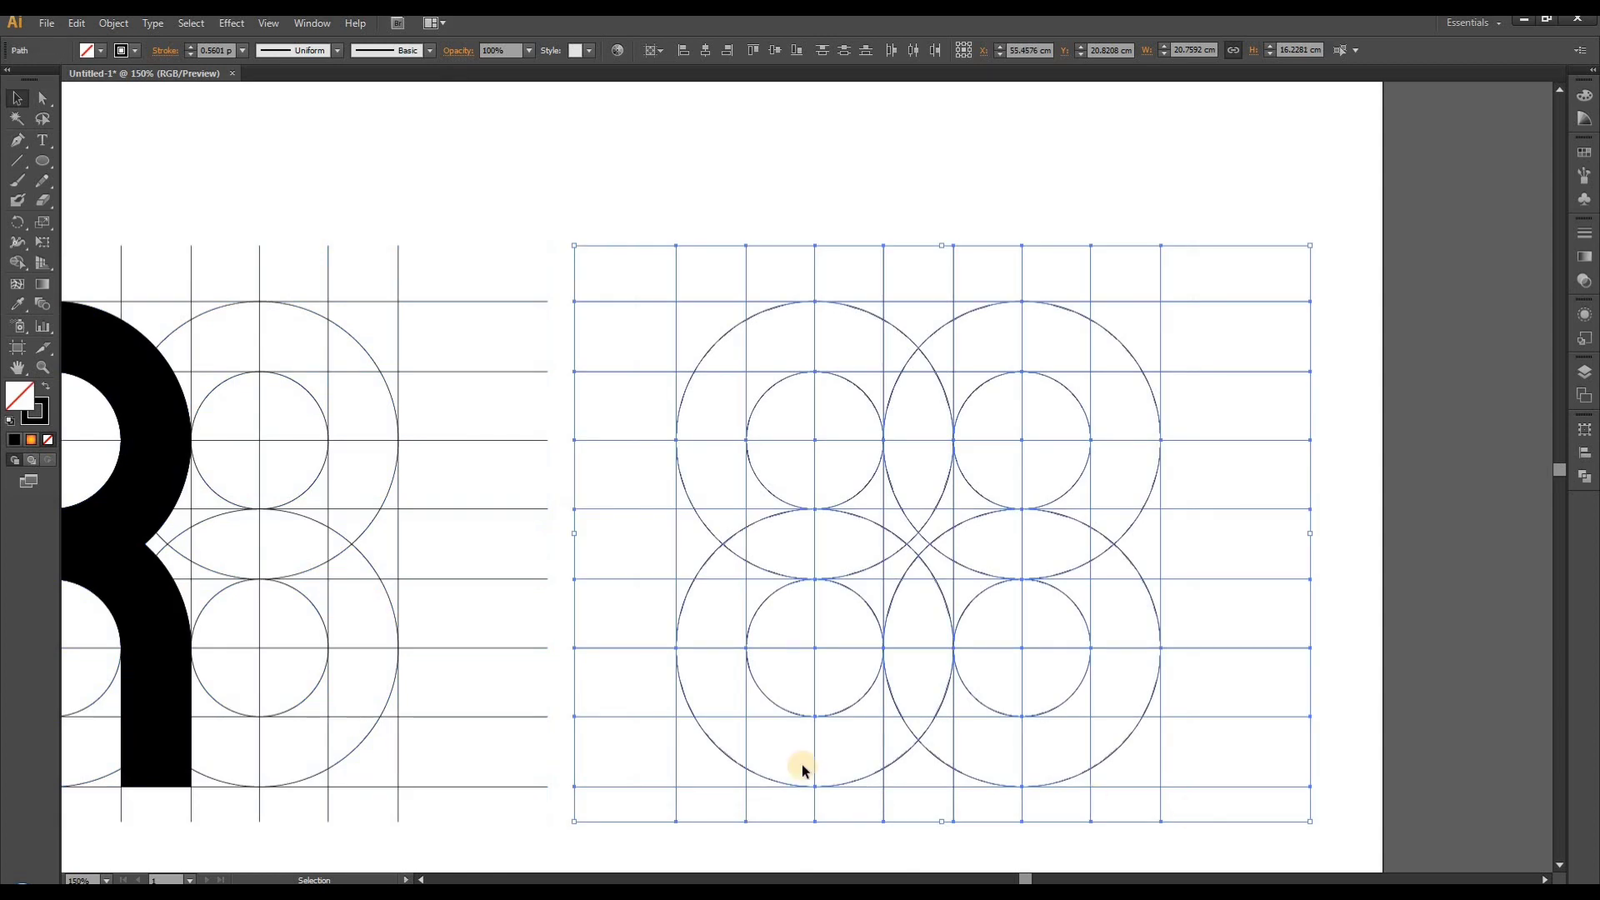
click(19, 263)
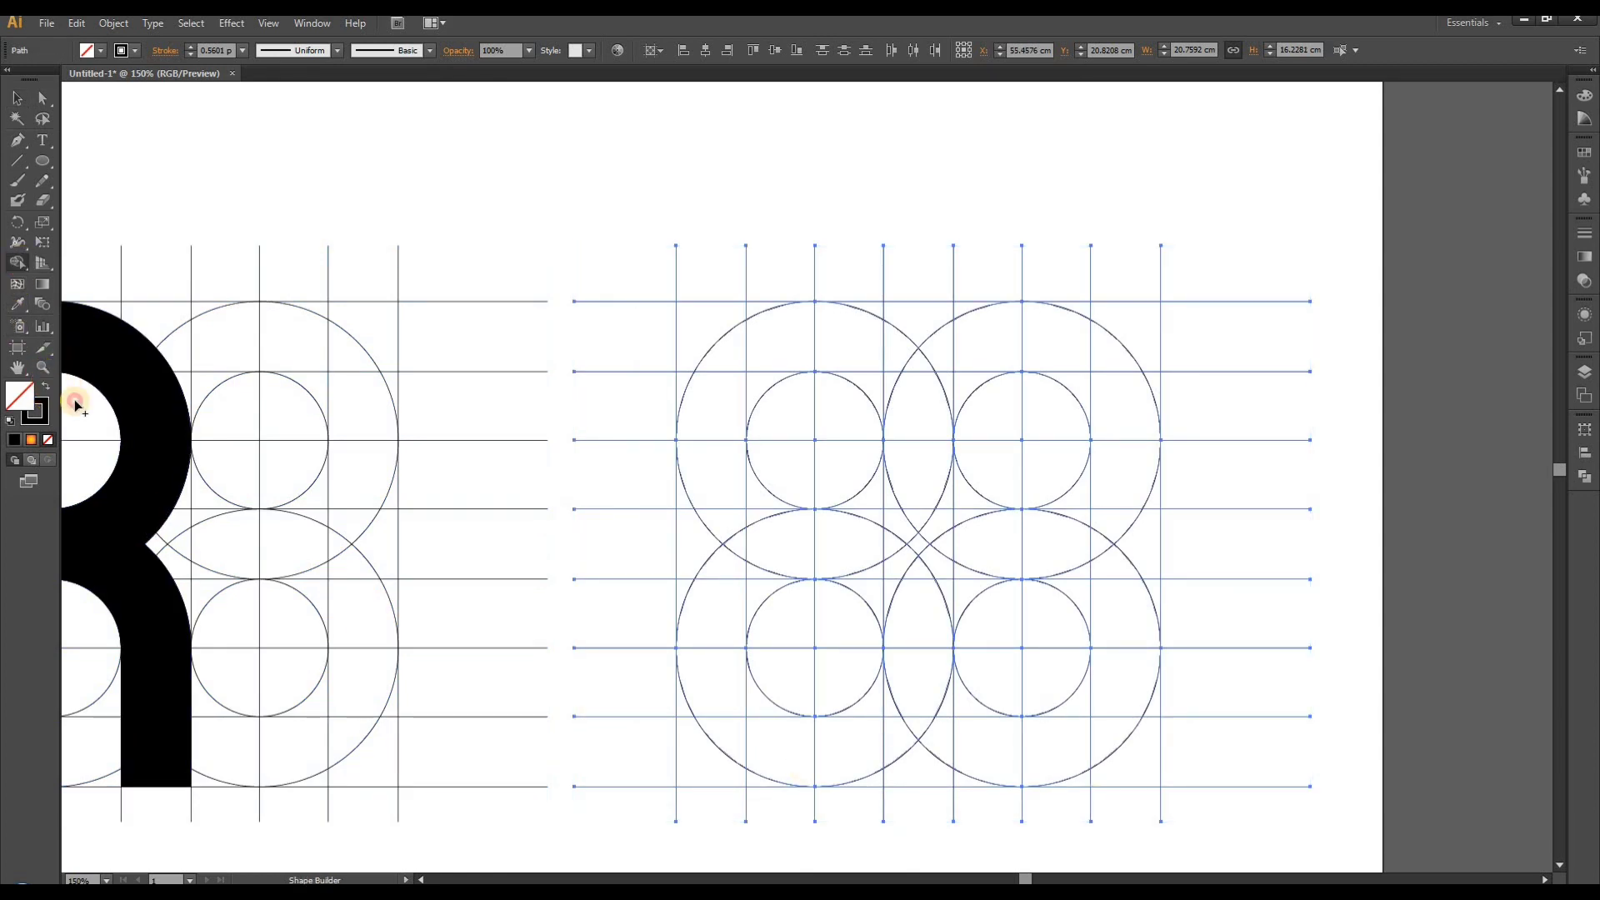
key(shift+x)
drag(710, 767, 704, 367)
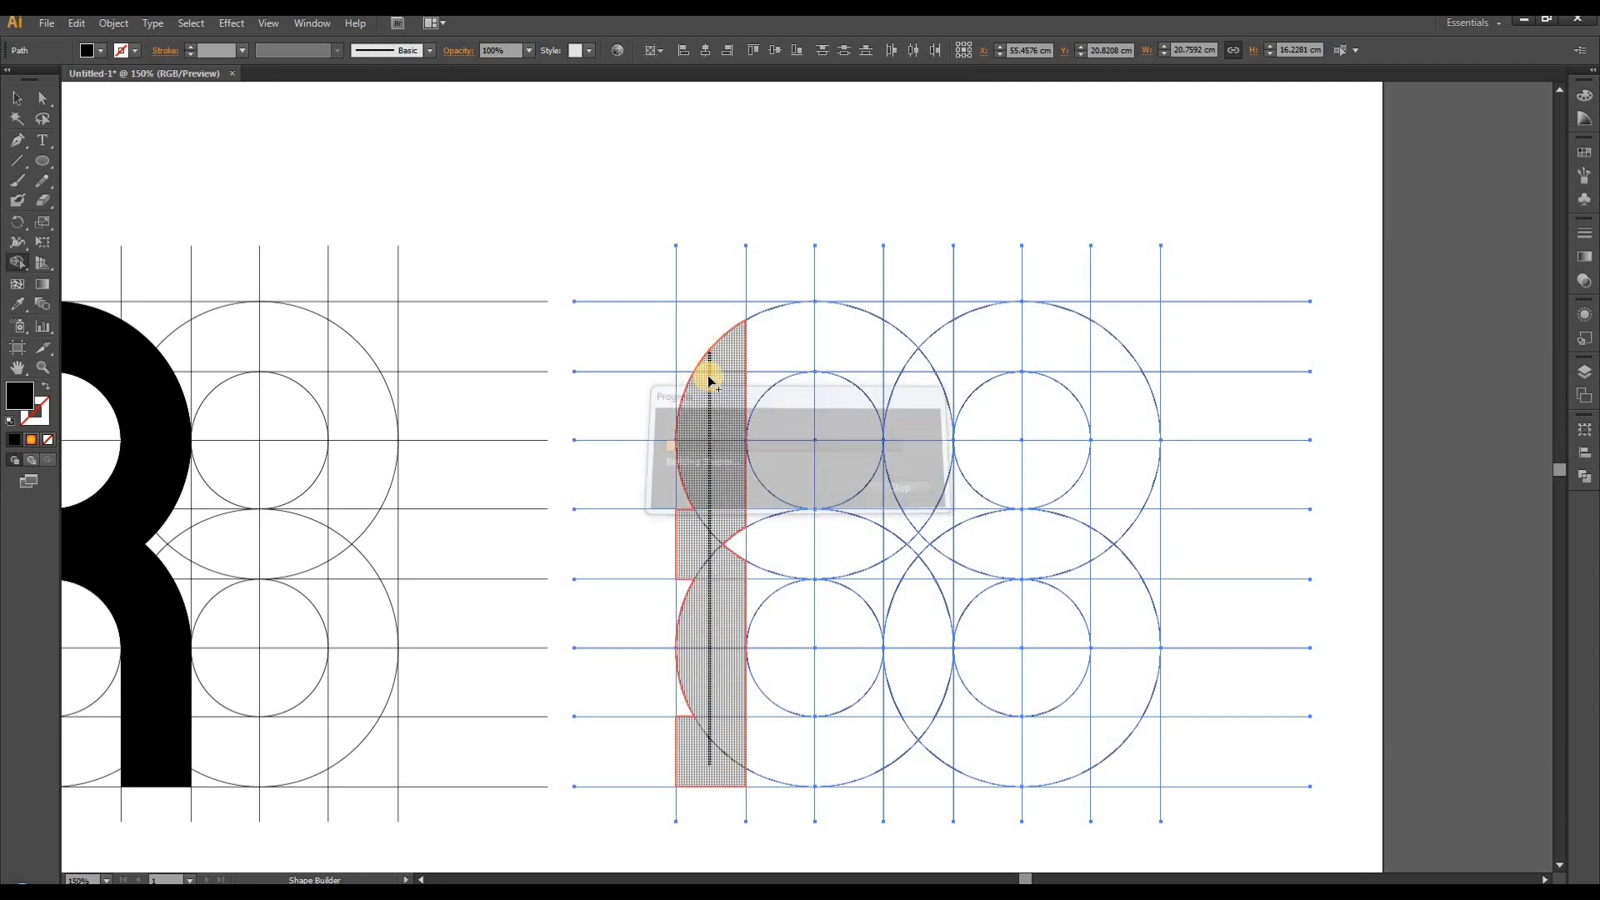
mouse_move(688, 534)
mouse_down()
mouse_move(724, 492)
mouse_move(686, 635)
mouse_move(687, 749)
mouse_up()
- Merge the top arch and the straight right leg regions into the stem of the letter A
mouse_move(739, 403)
mouse_down()
mouse_move(775, 346)
mouse_move(814, 337)
mouse_move(878, 361)
mouse_move(896, 389)
mouse_move(895, 355)
mouse_move(917, 387)
mouse_move(916, 481)
mouse_up()
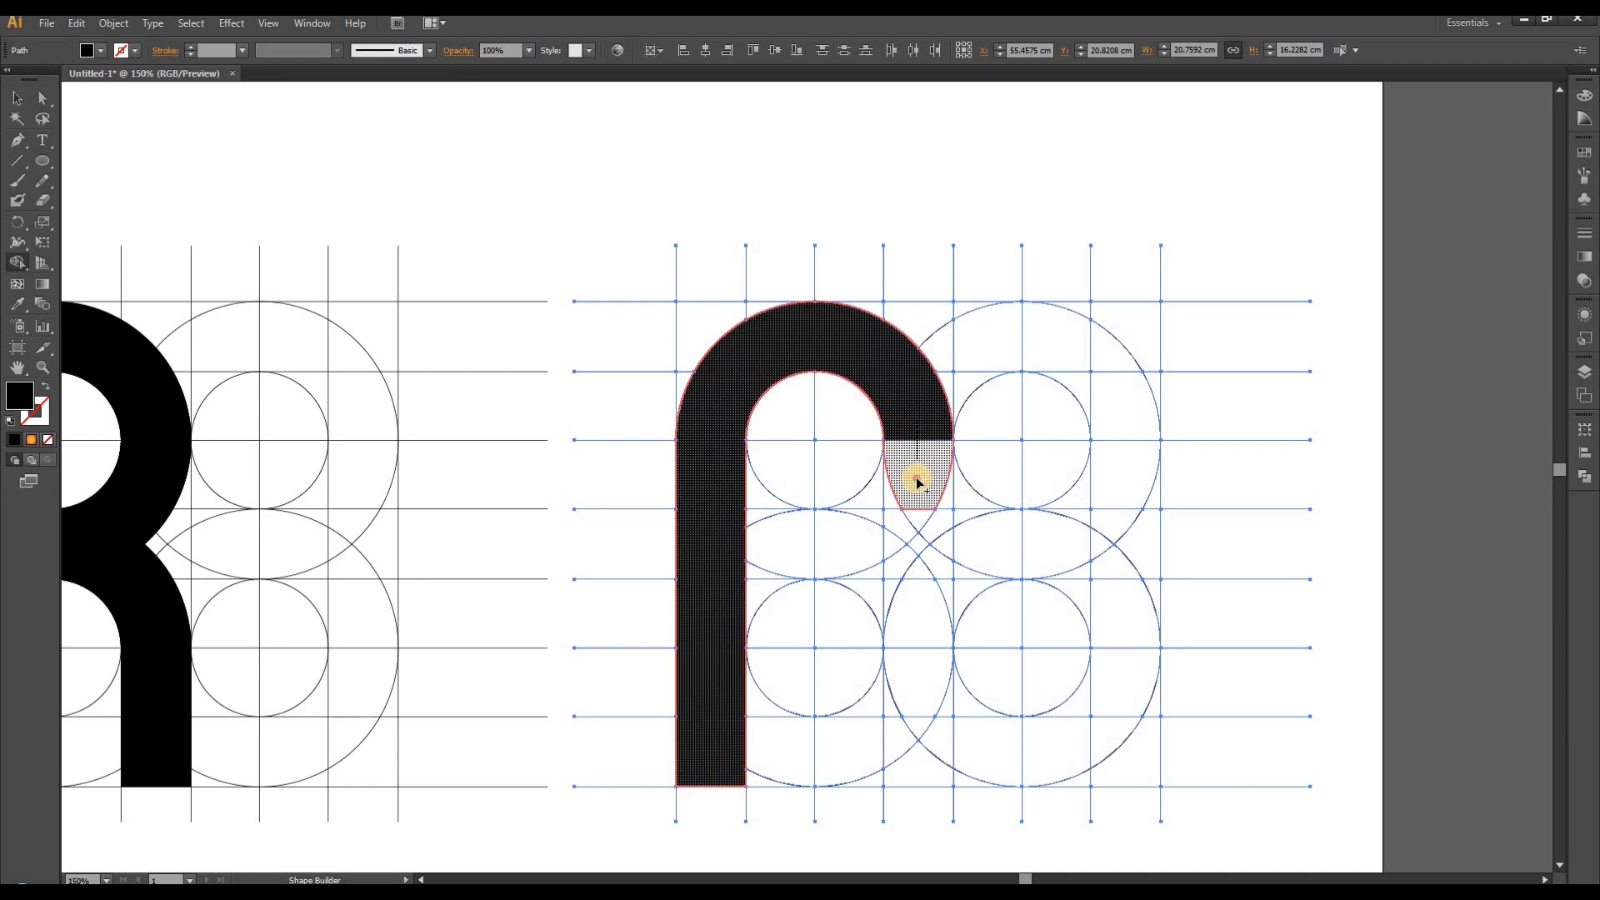
mouse_move(913, 567)
mouse_down()
mouse_move(916, 768)
mouse_move(932, 494)
mouse_move(892, 624)
mouse_move(892, 739)
mouse_up()
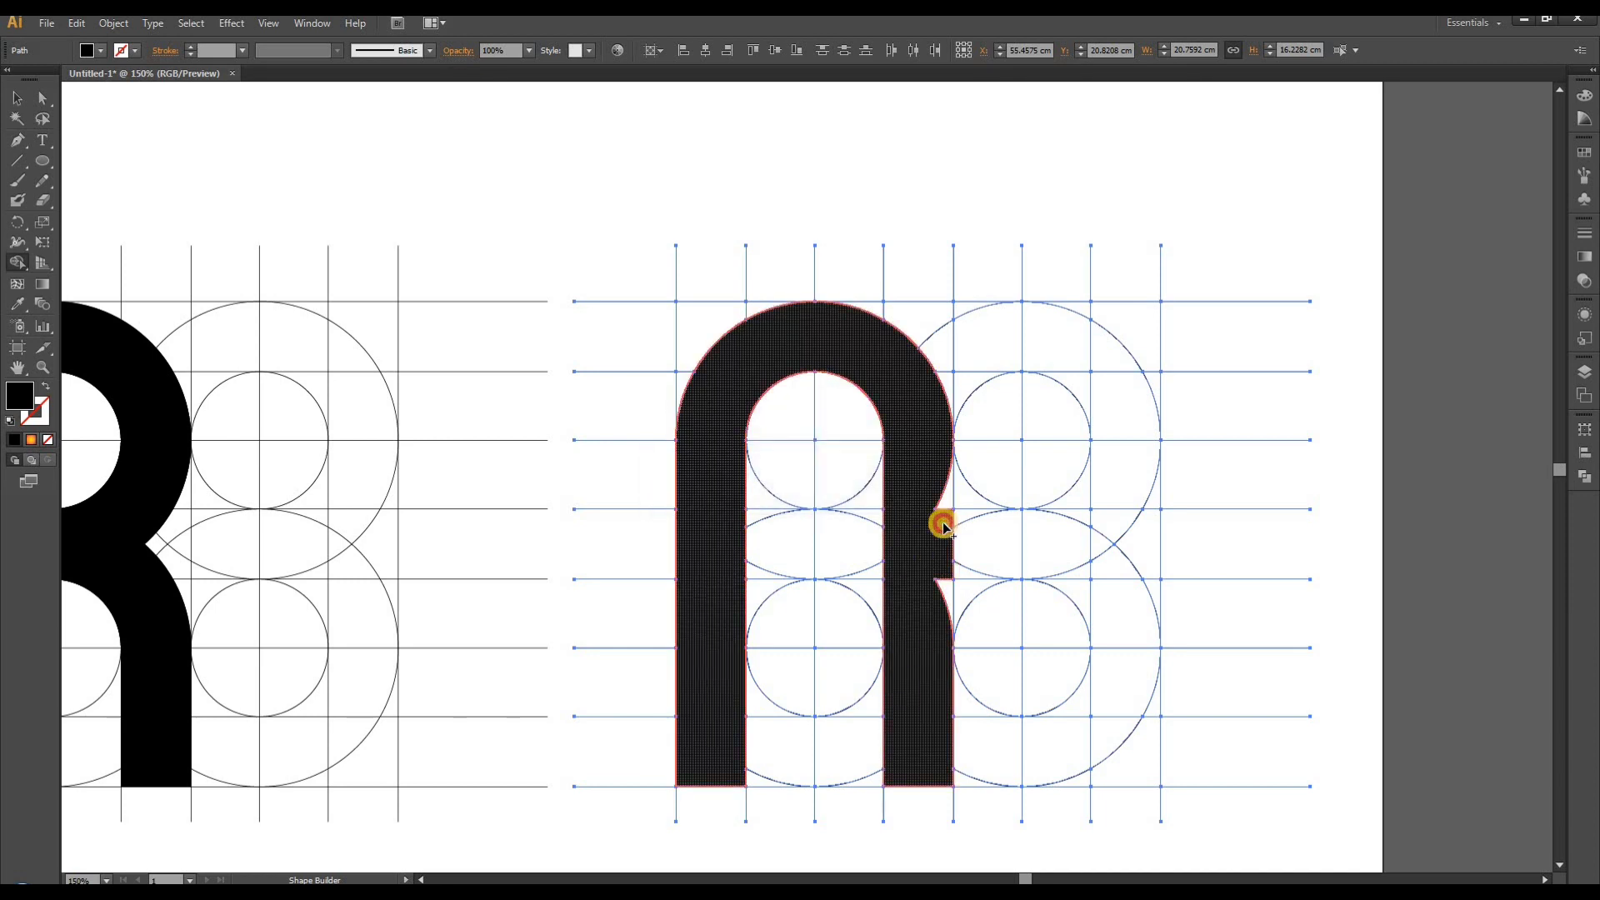
click(939, 525)
click(936, 587)
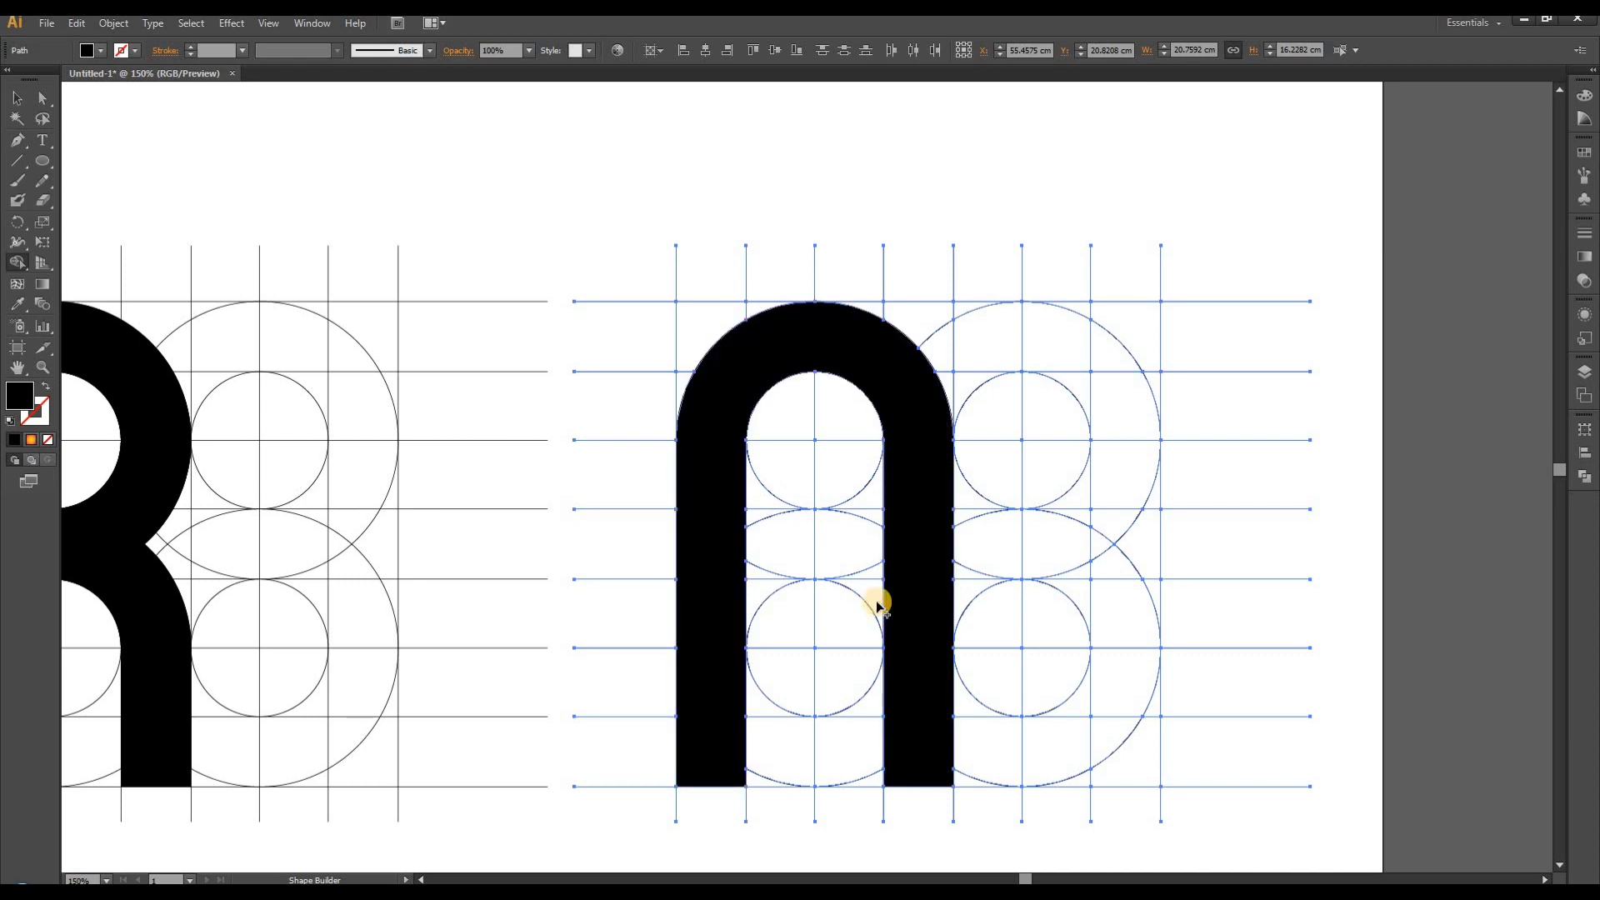
- Merge the regions between the two middle horizontal lines into the crossbar of the letter A
mouse_move(733, 549)
mouse_down()
mouse_move(889, 546)
mouse_move(894, 523)
mouse_move(775, 530)
mouse_up()
click(739, 524)
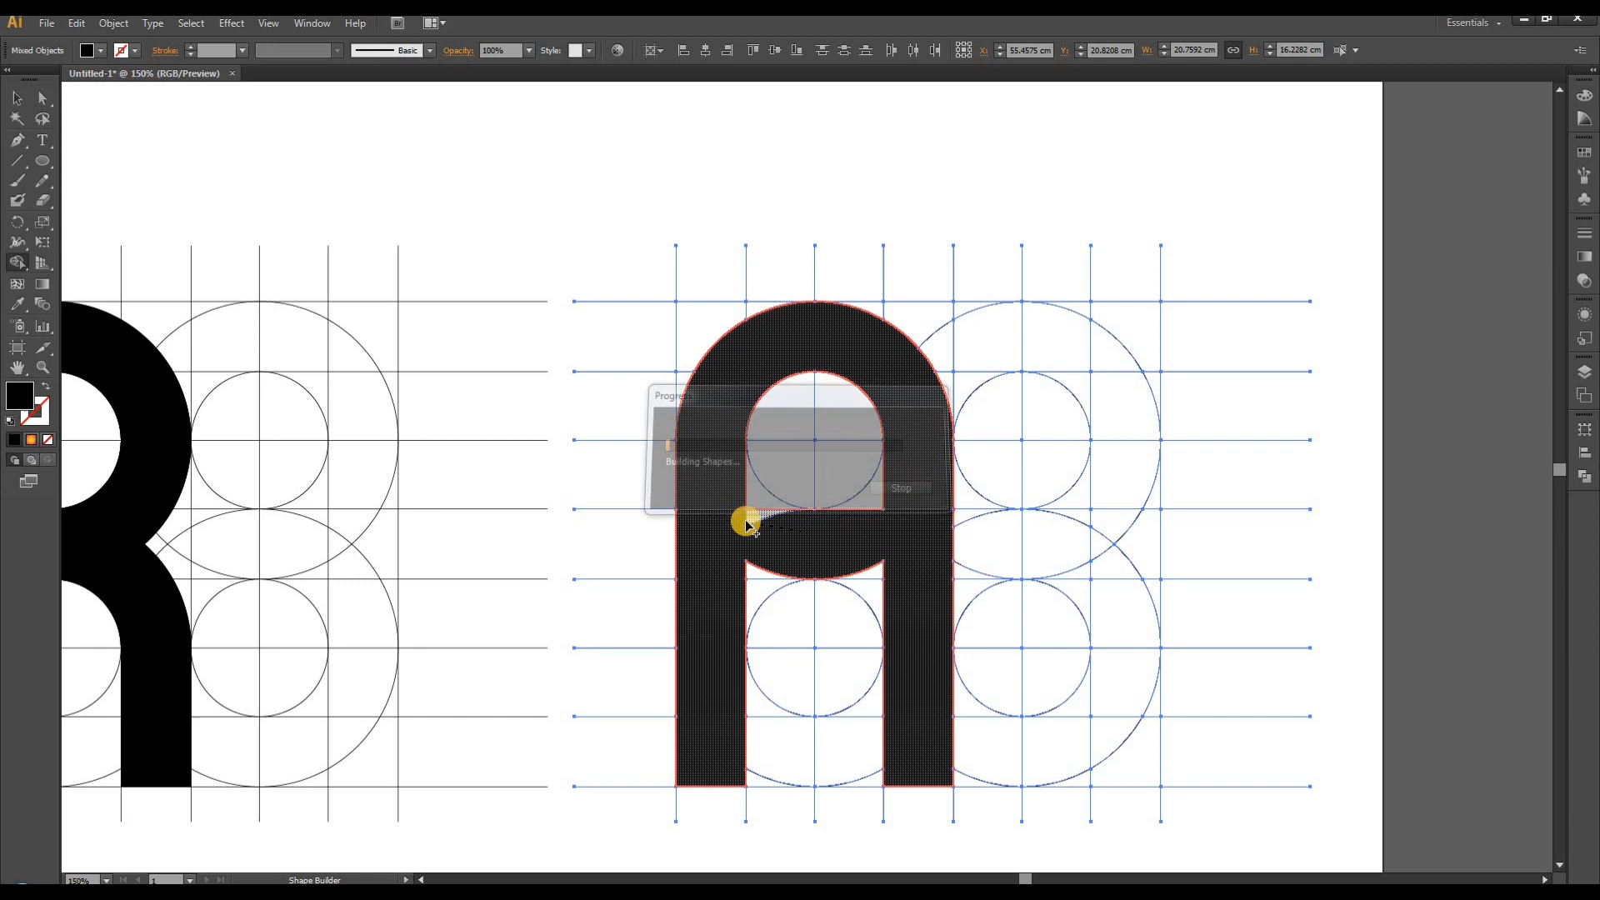
click(755, 568)
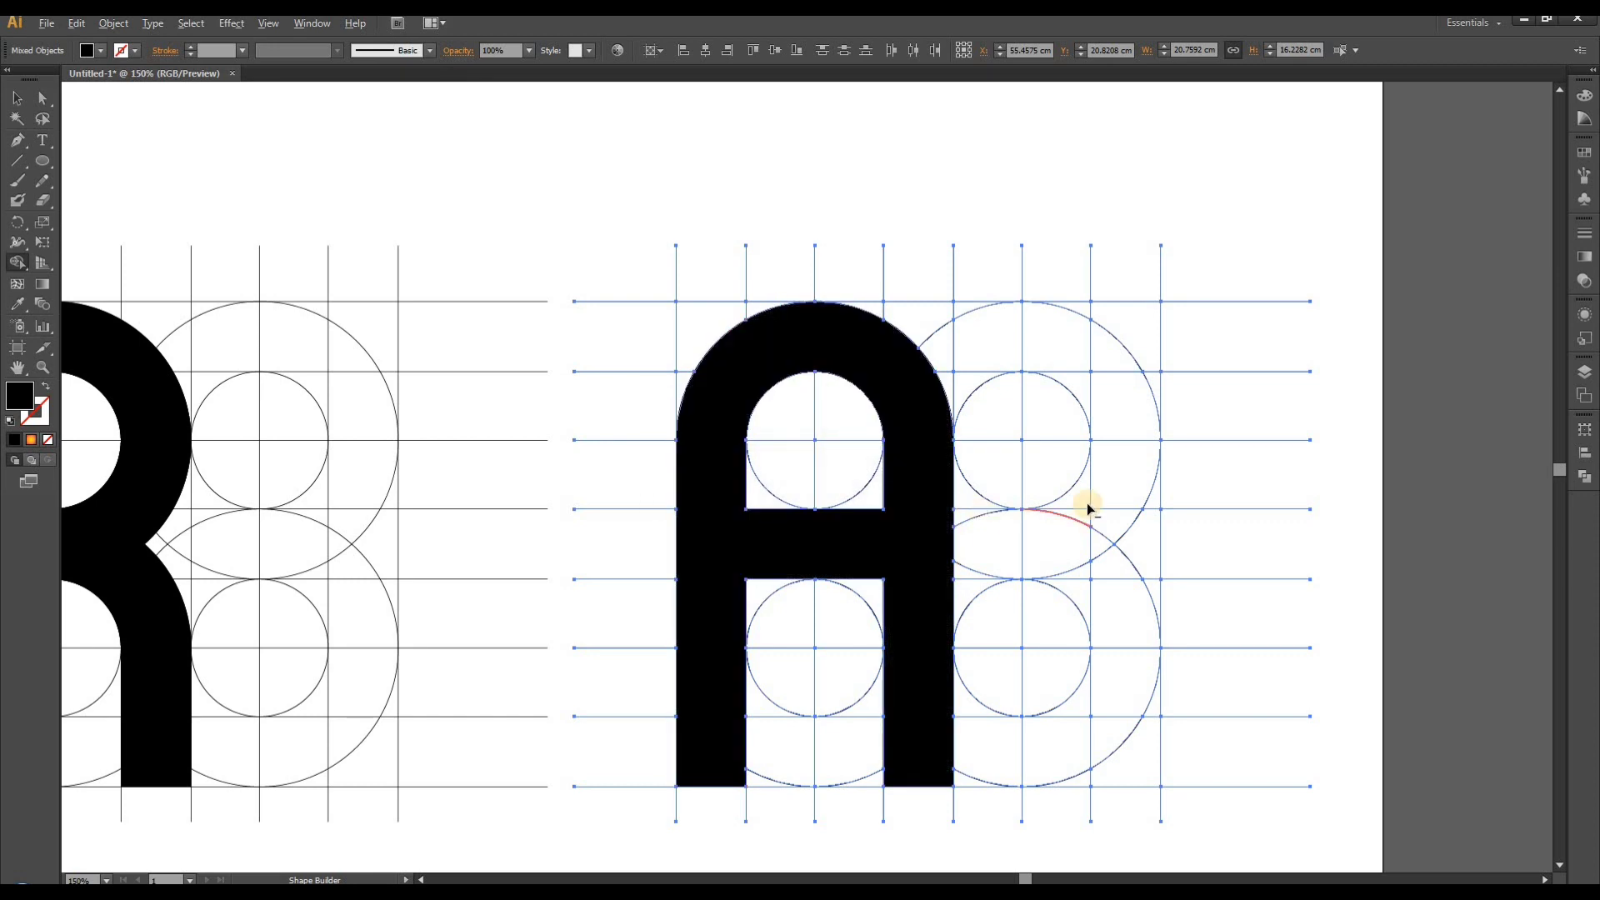
- Select the black shapes of the letters G, R and A with the Magic Wand and cut them out of the grids
scroll(1086, 502, down, 2)
click(17, 97)
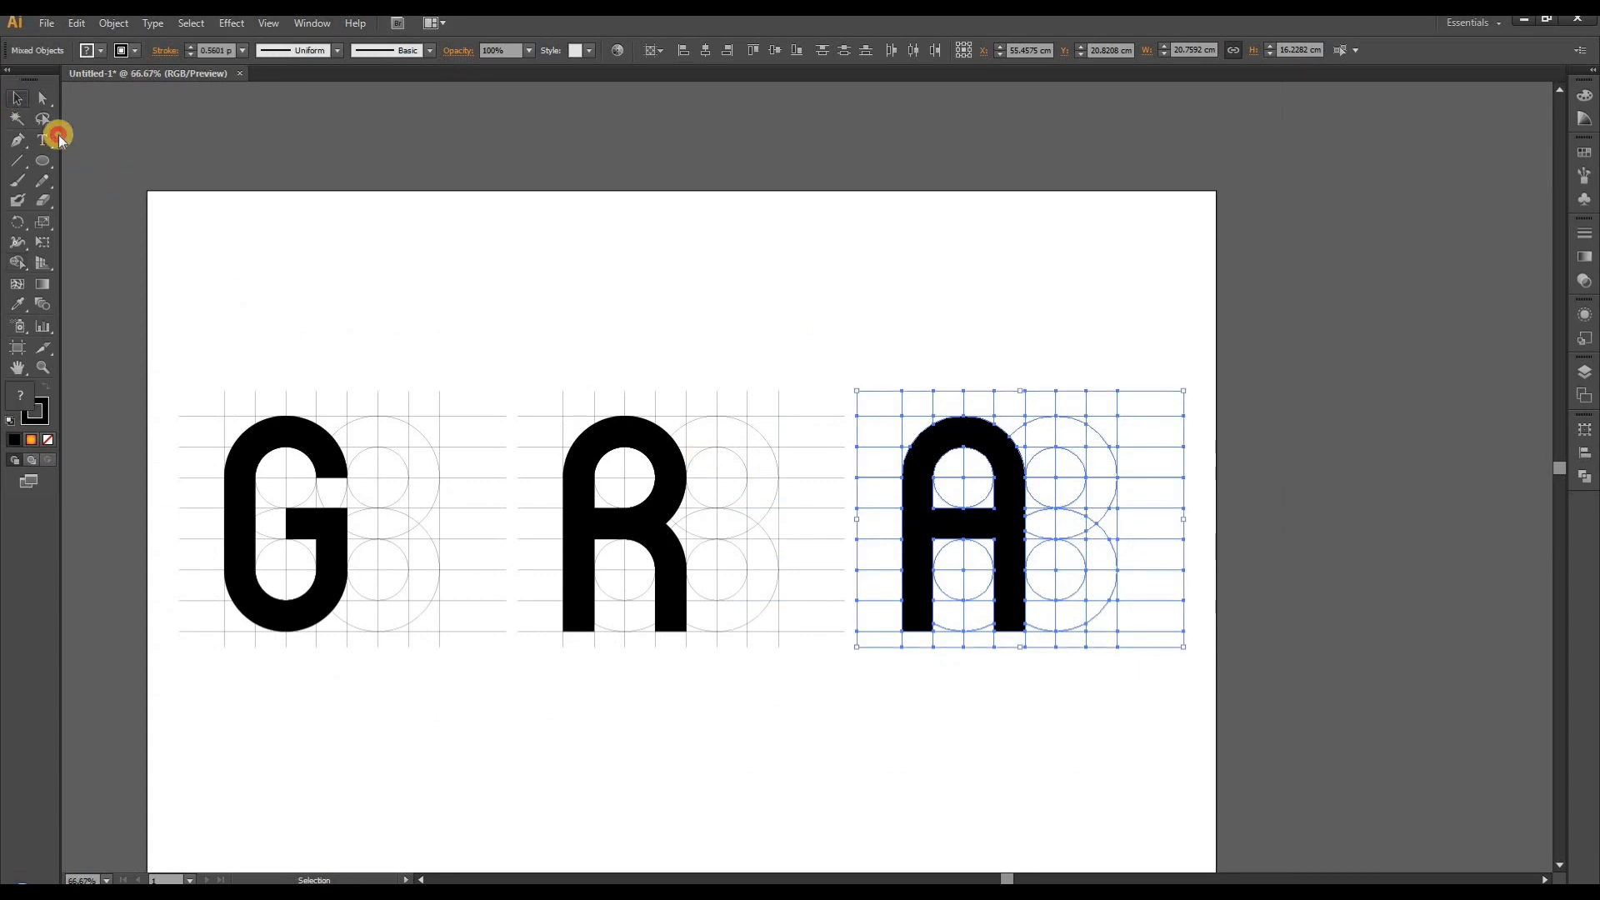
click(18, 119)
click(303, 444)
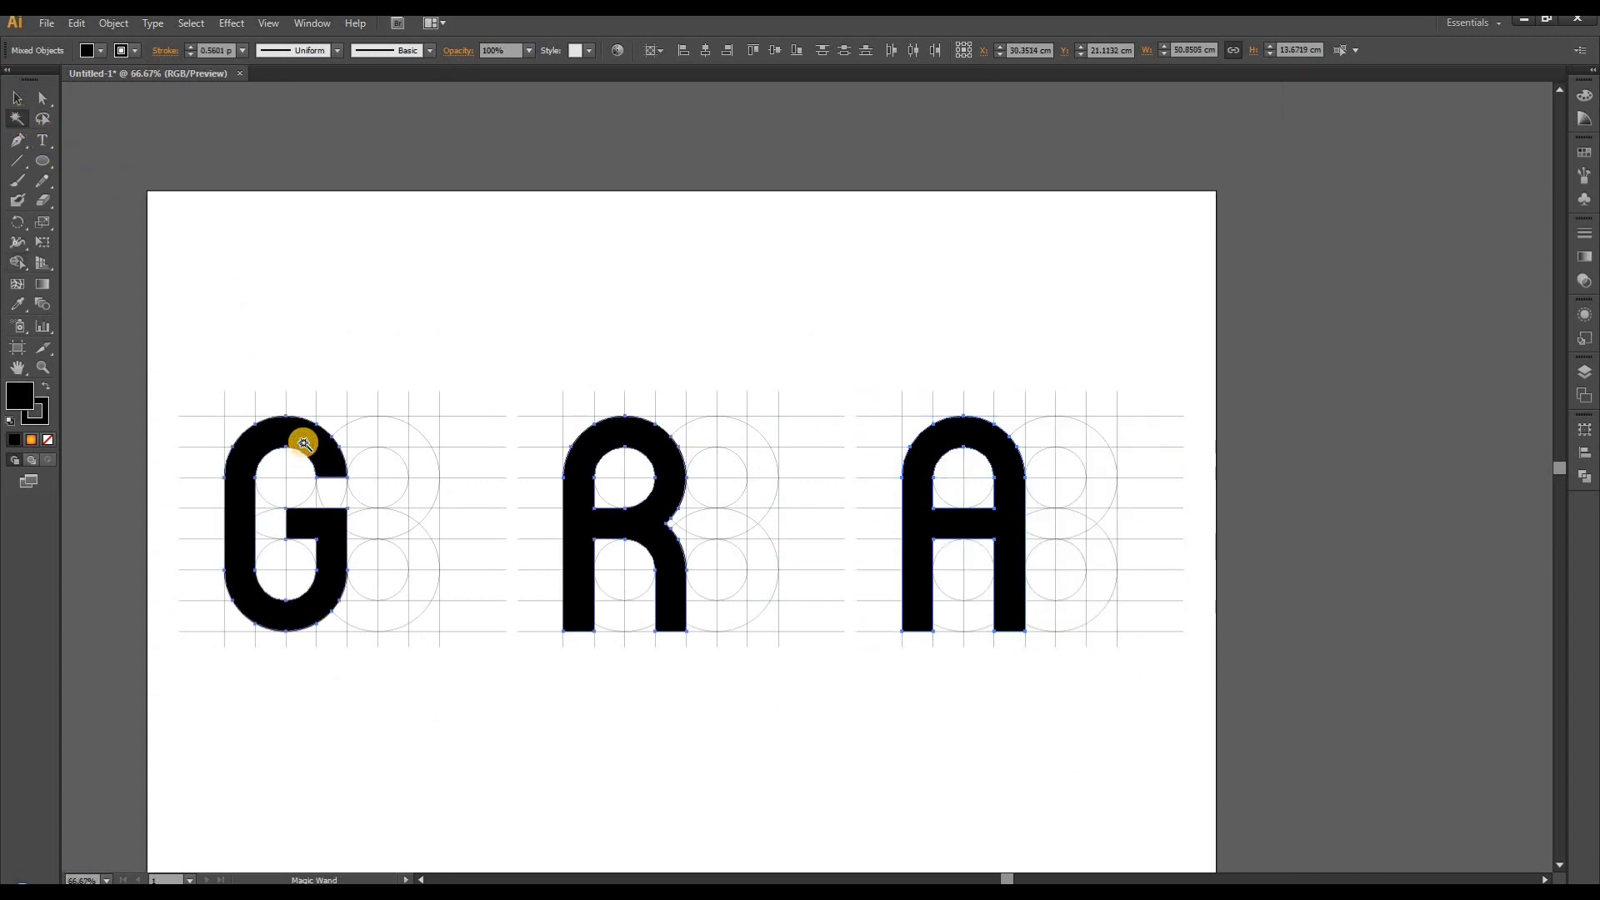
key(Delete)
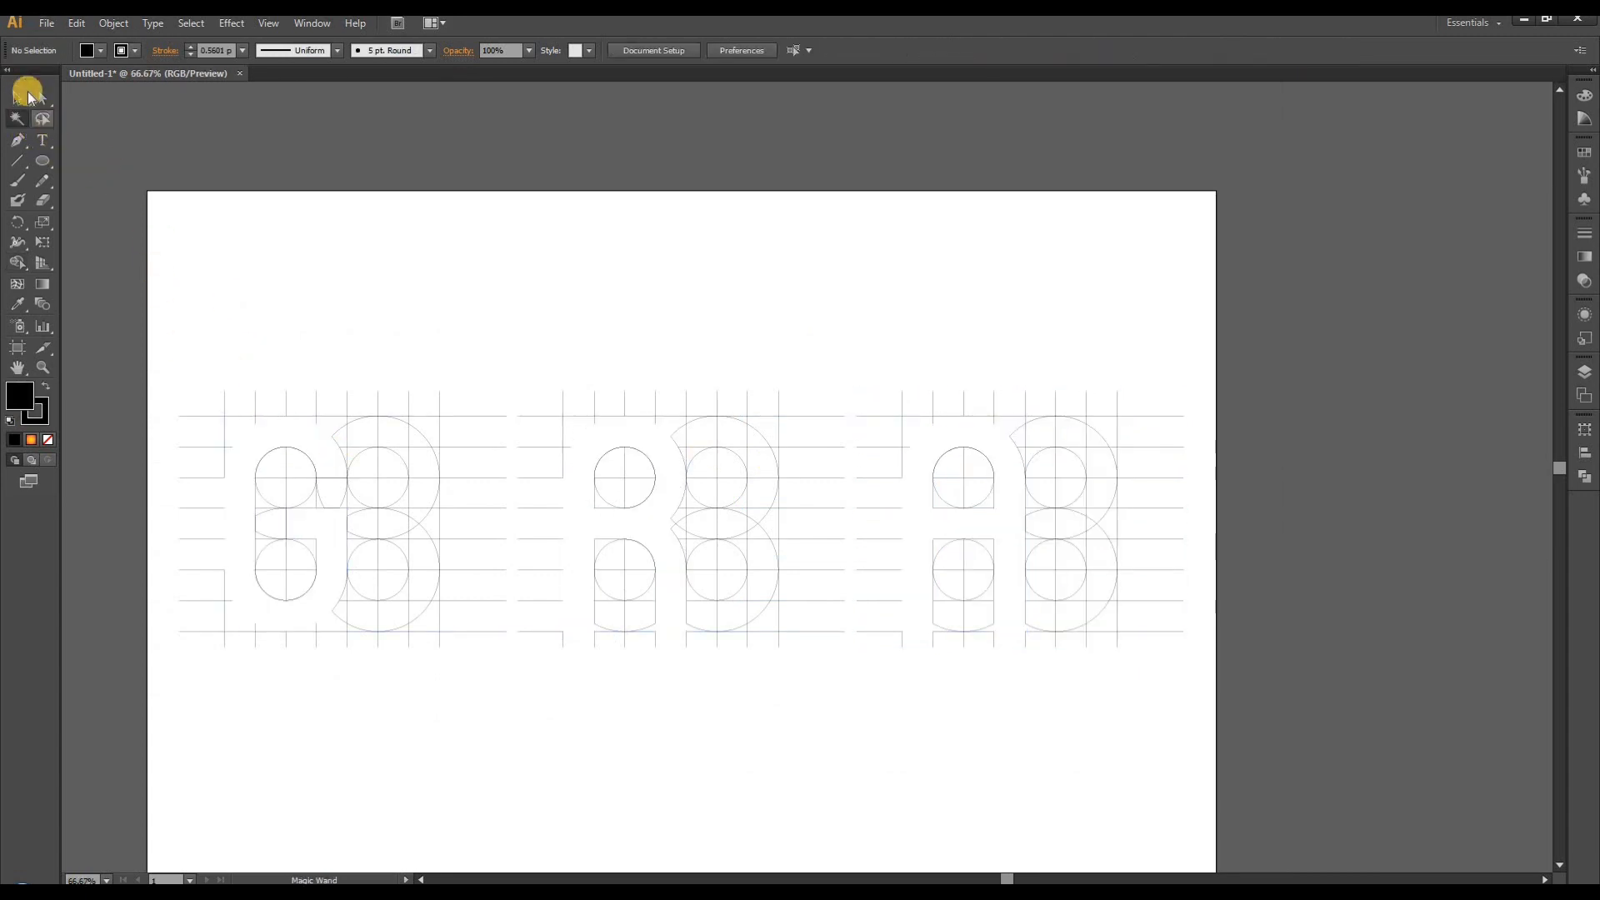
- Select all the leftover grid lines and circles on the artboard and delete them
click(18, 93)
drag(153, 337, 1195, 726)
key(ctrl+z)
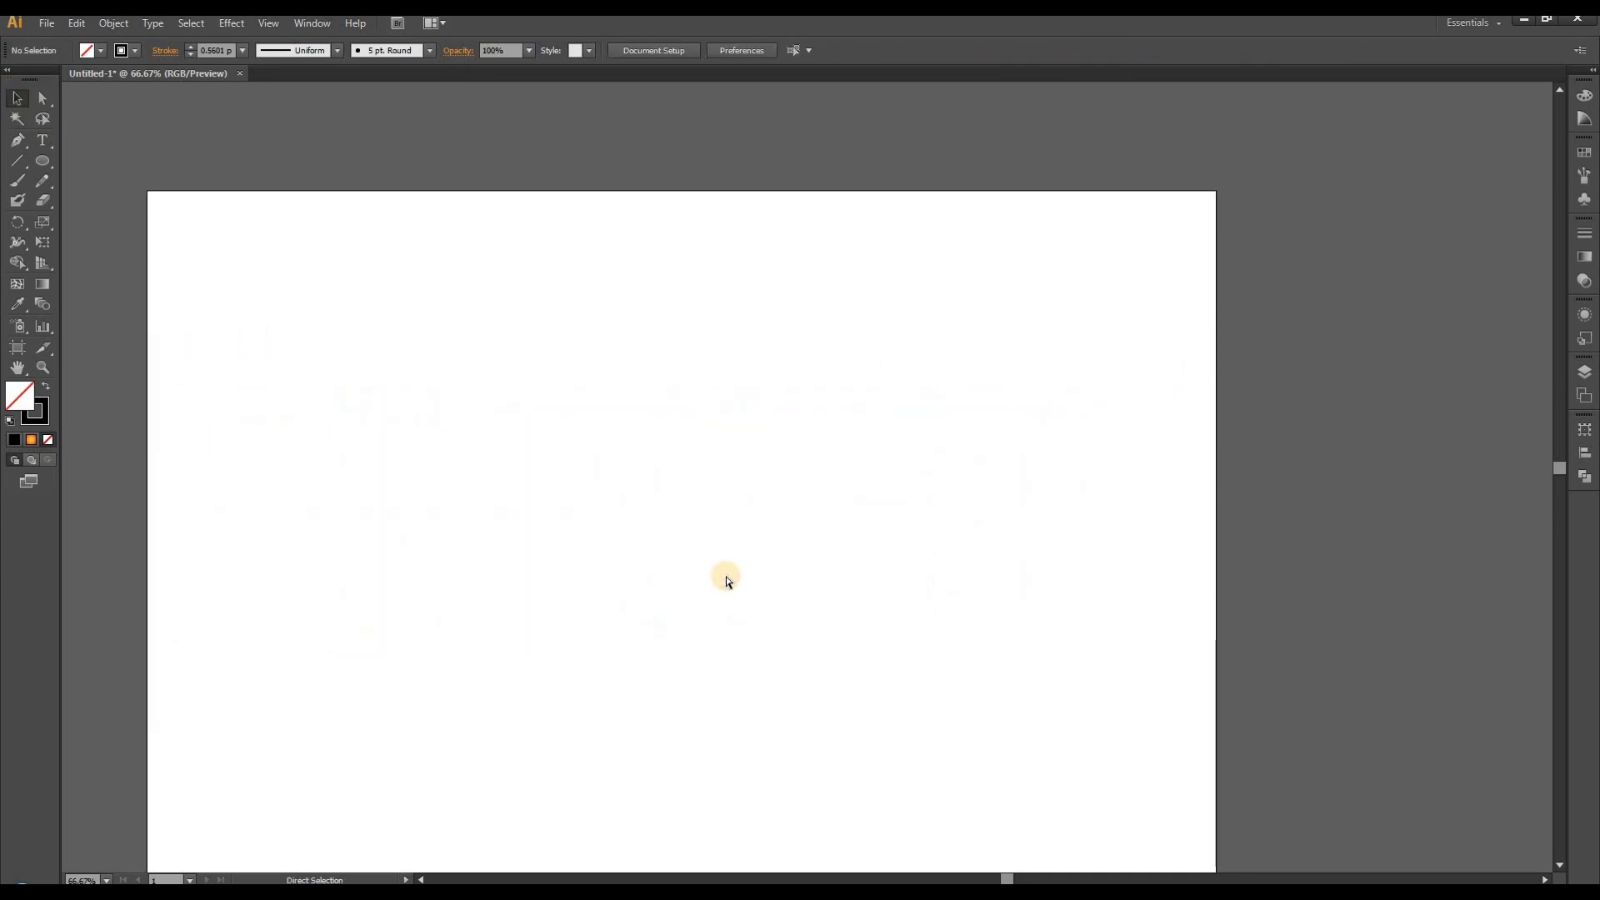
- Paste the three cut letters back onto the empty artboard, position them as a group and deselect them
key(ctrl+z)
drag(858, 496, 711, 546)
click(775, 292)
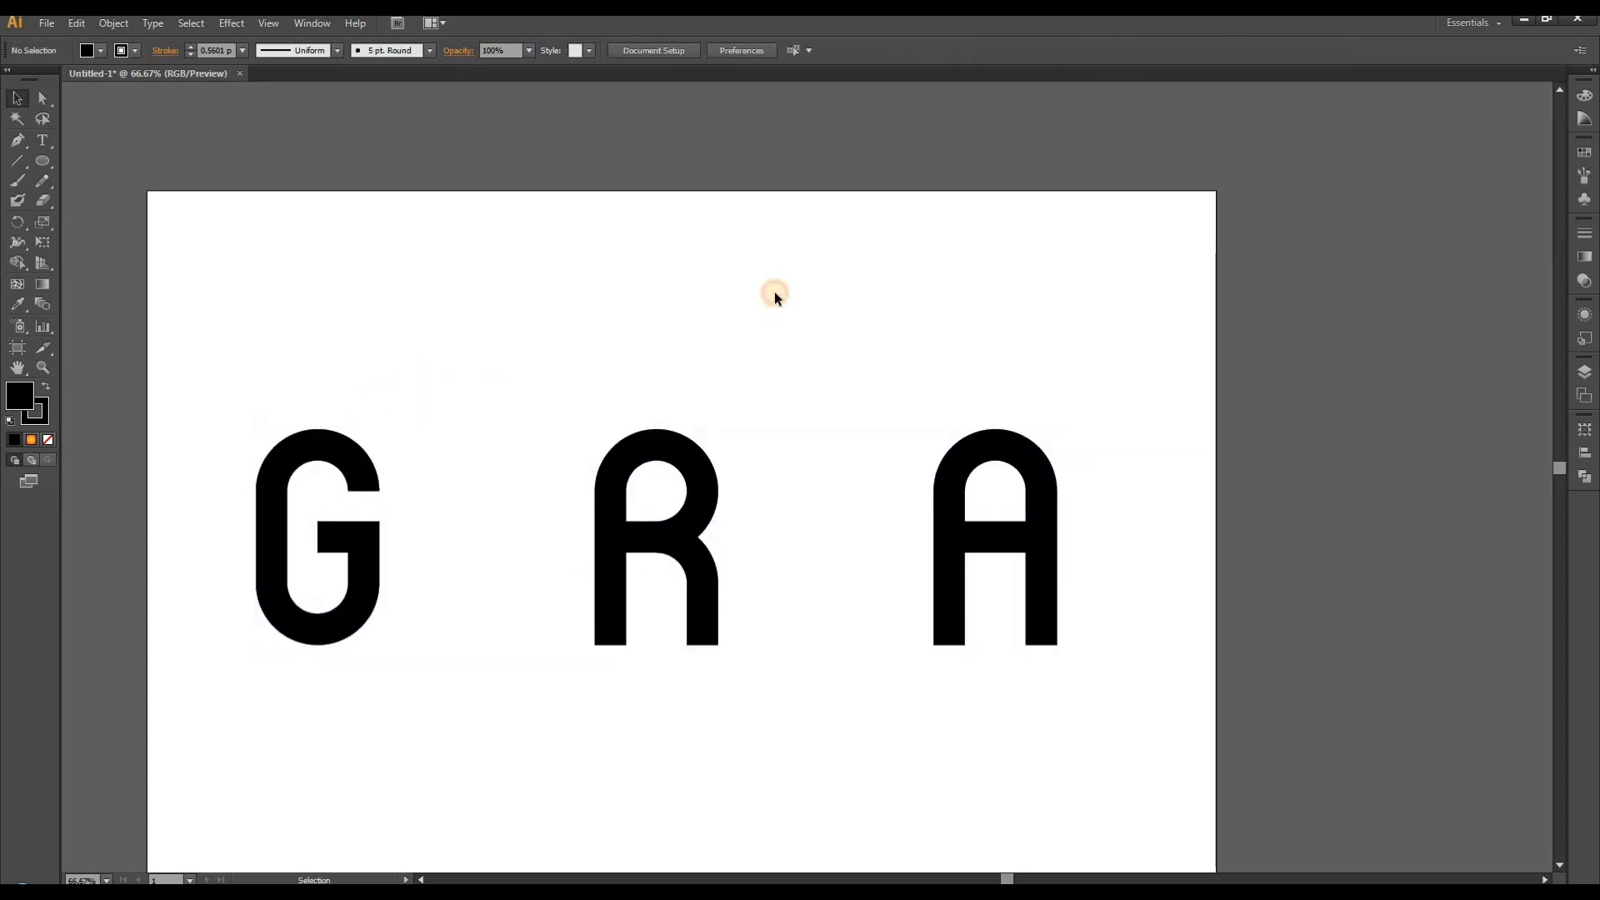
scroll(775, 293, down, 1)
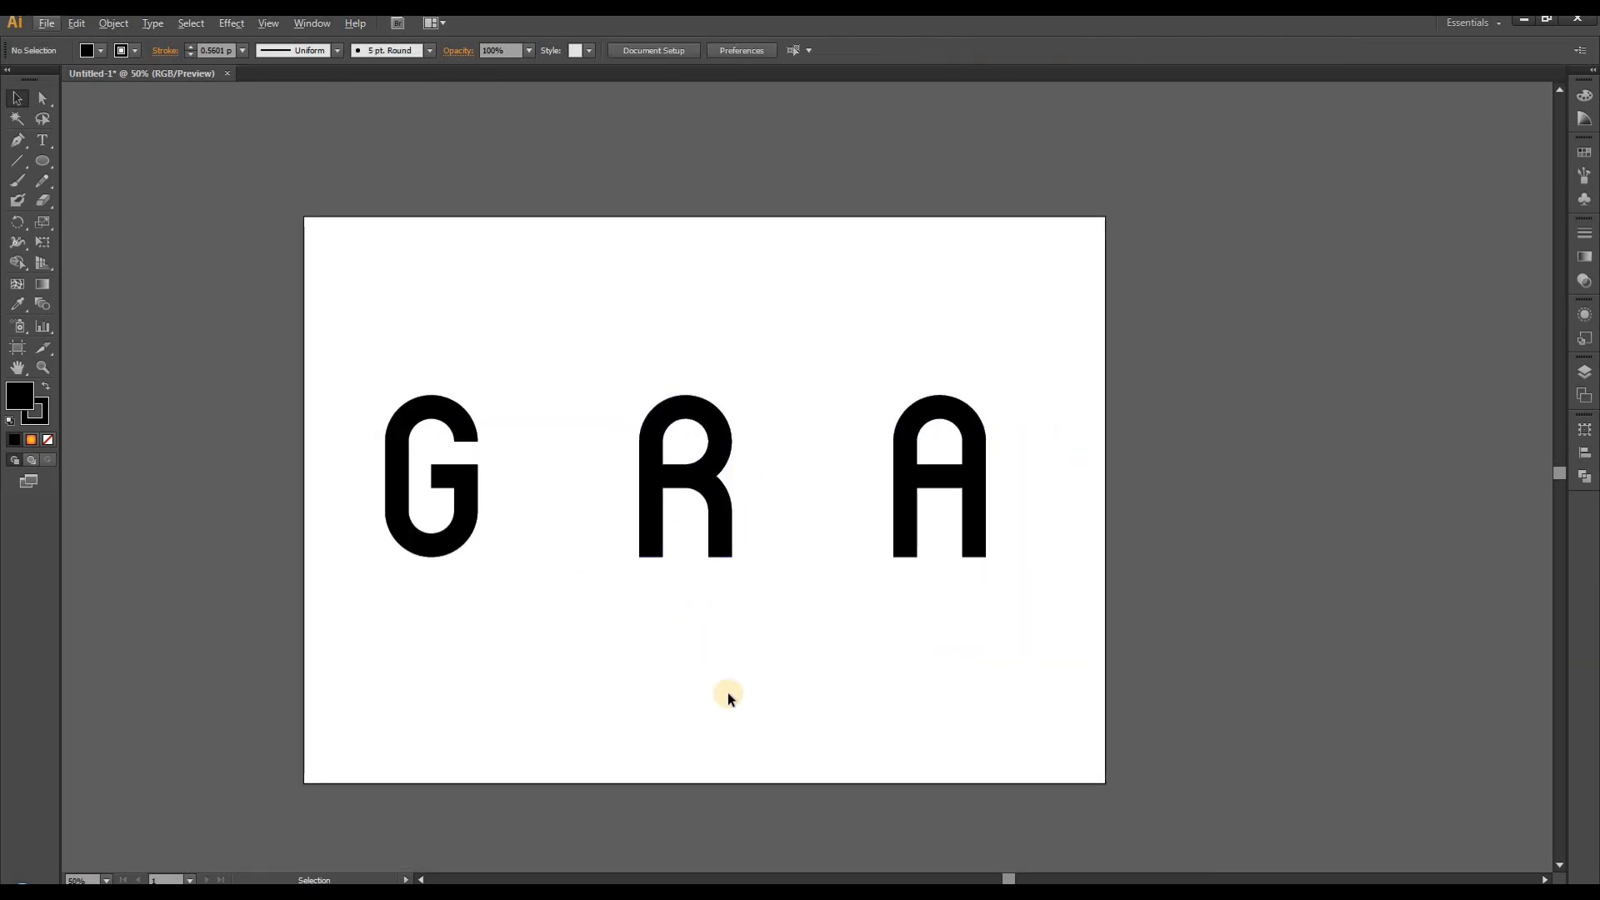
scroll(583, 648, up, 1)
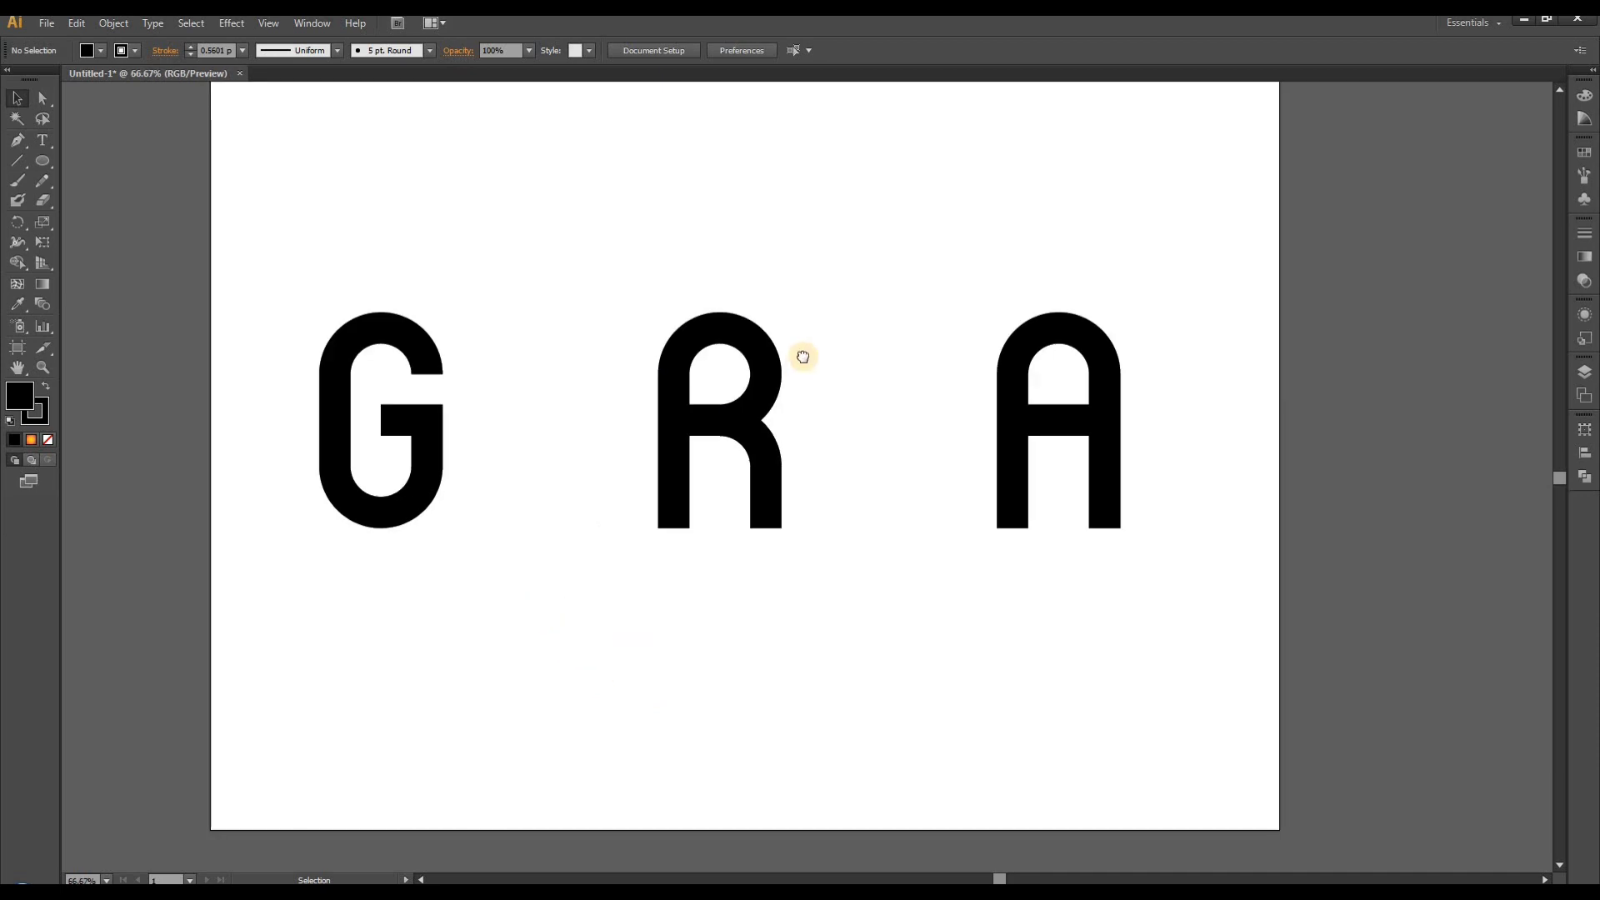